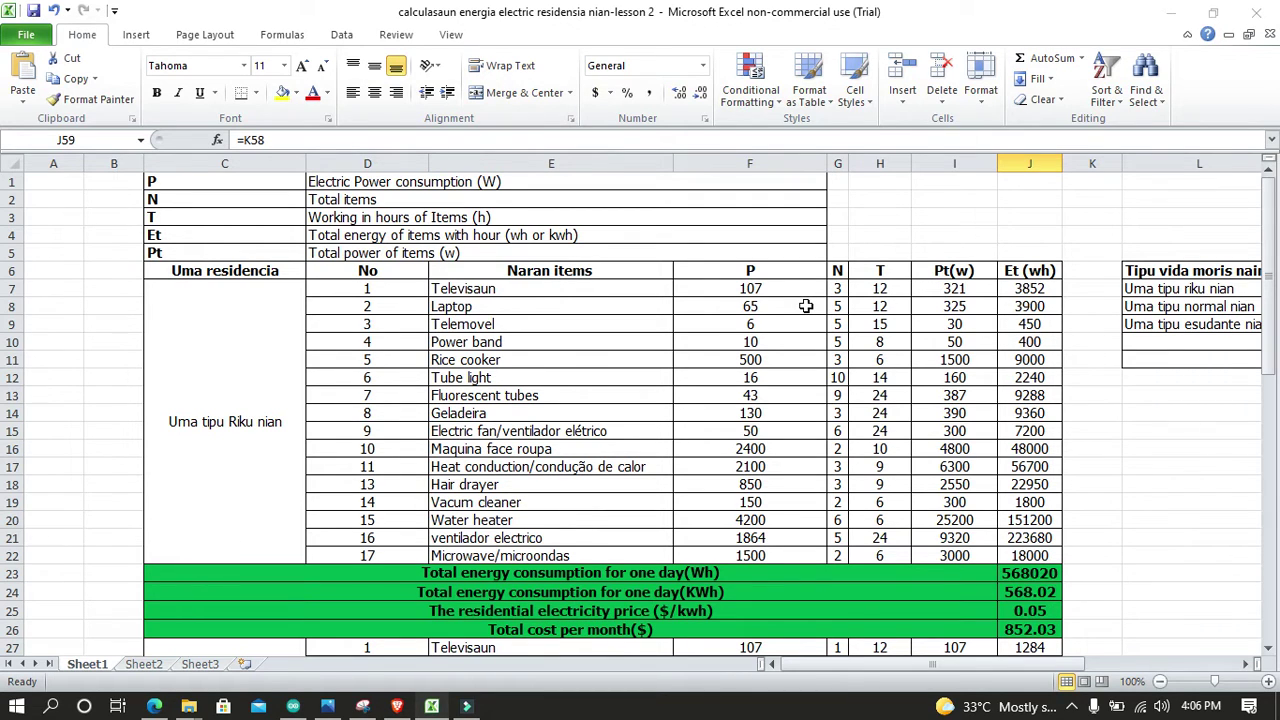
Step: Look over the appliance tables and totals for the Riku nian, Normal deit and estudante house types
scroll(806, 306, "down", 3)
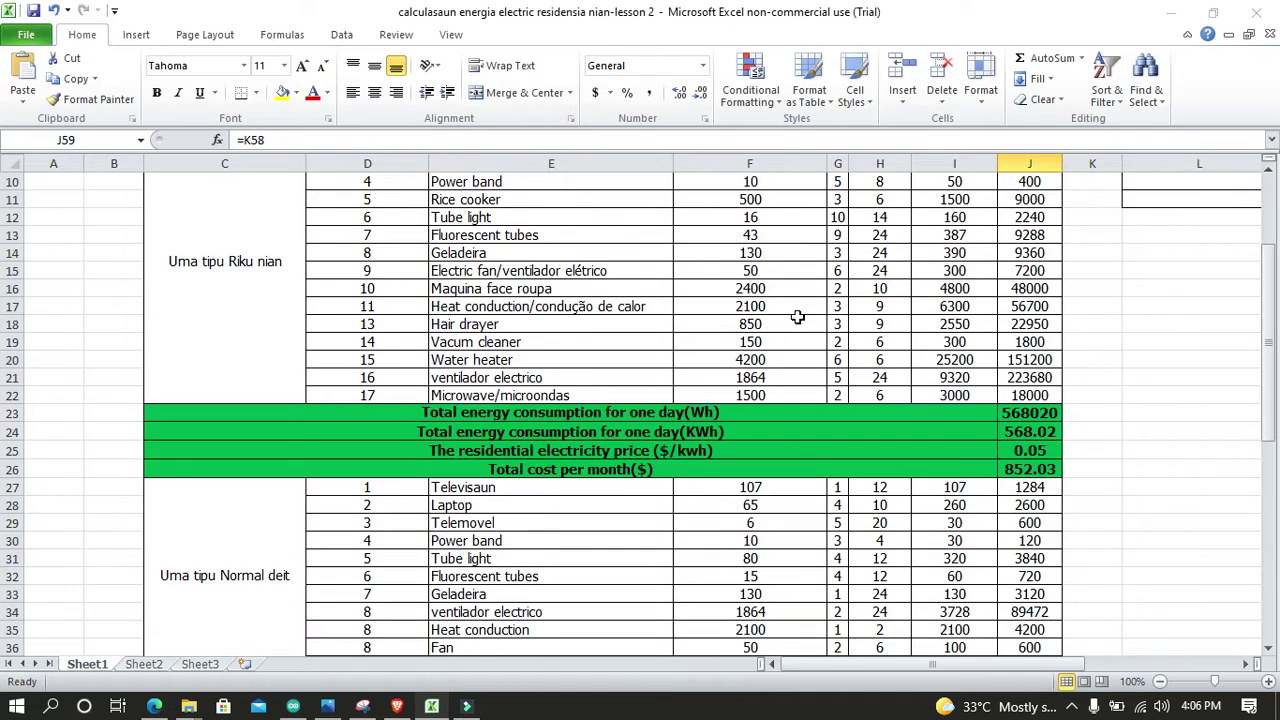
scroll(790, 308, "up", 3)
scroll(779, 308, "down", 4)
scroll(779, 308, "up", 4)
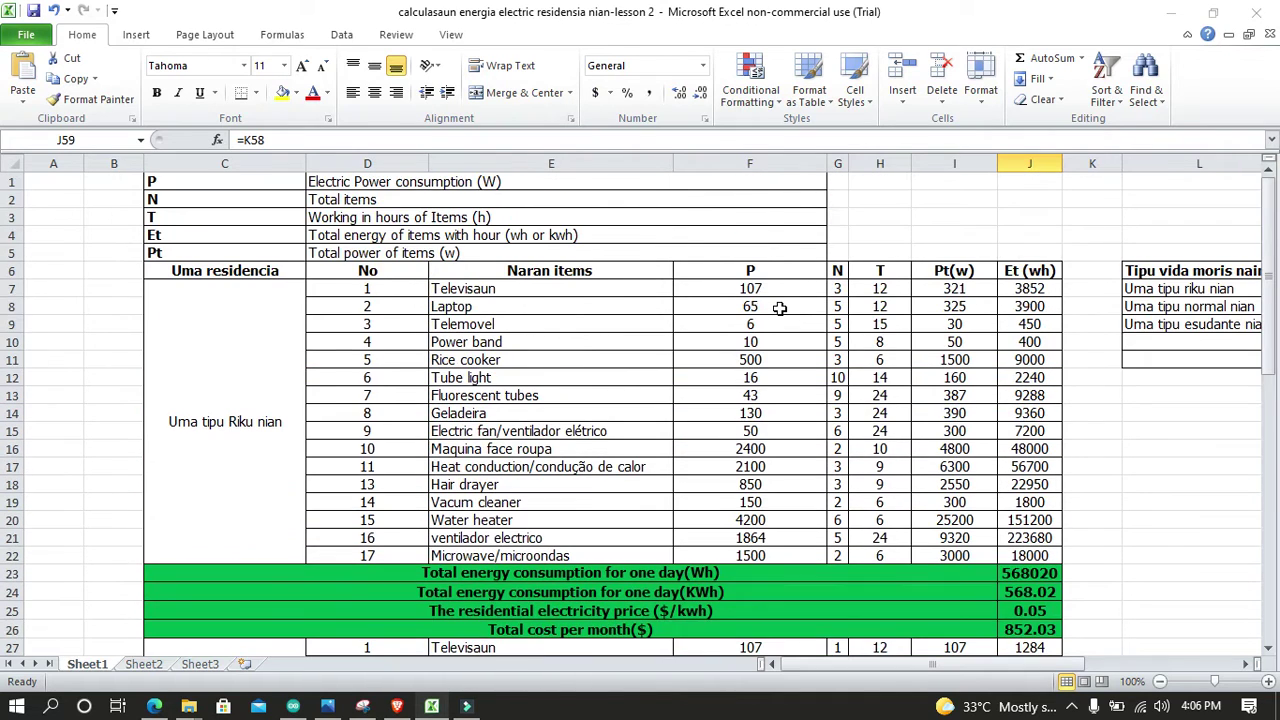
scroll(779, 308, "down", 4)
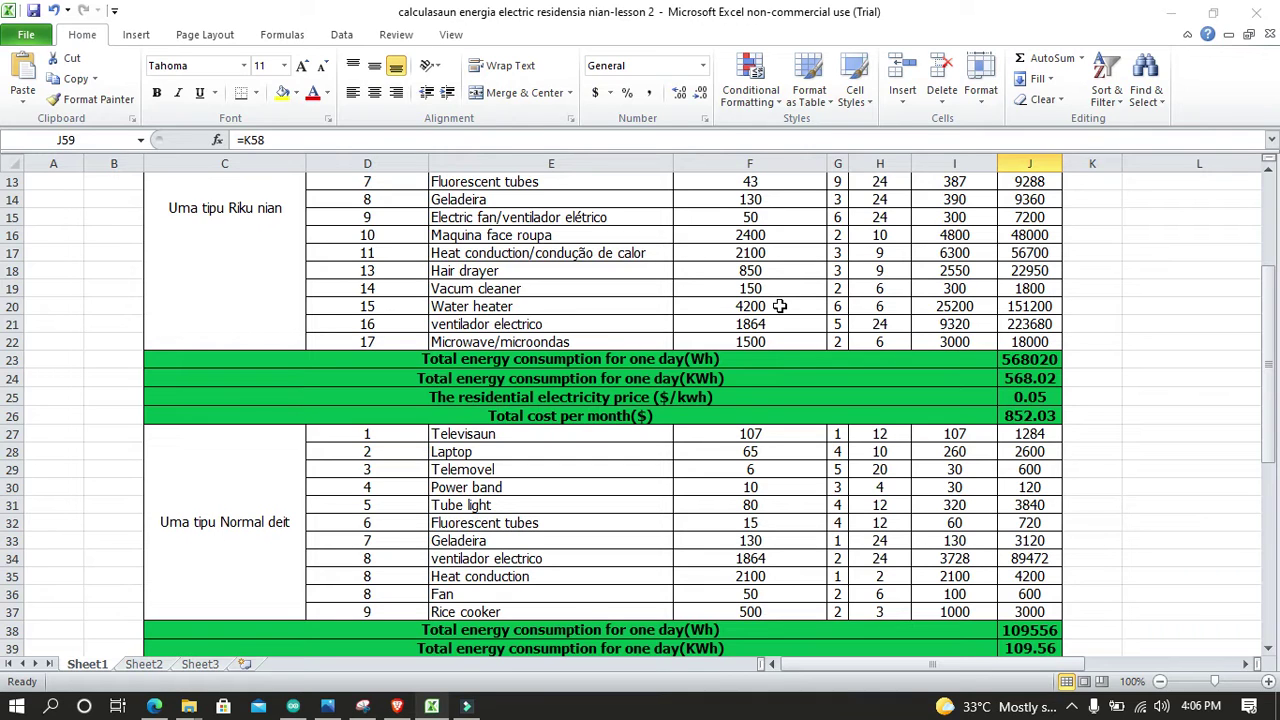
scroll(779, 308, "up", 3)
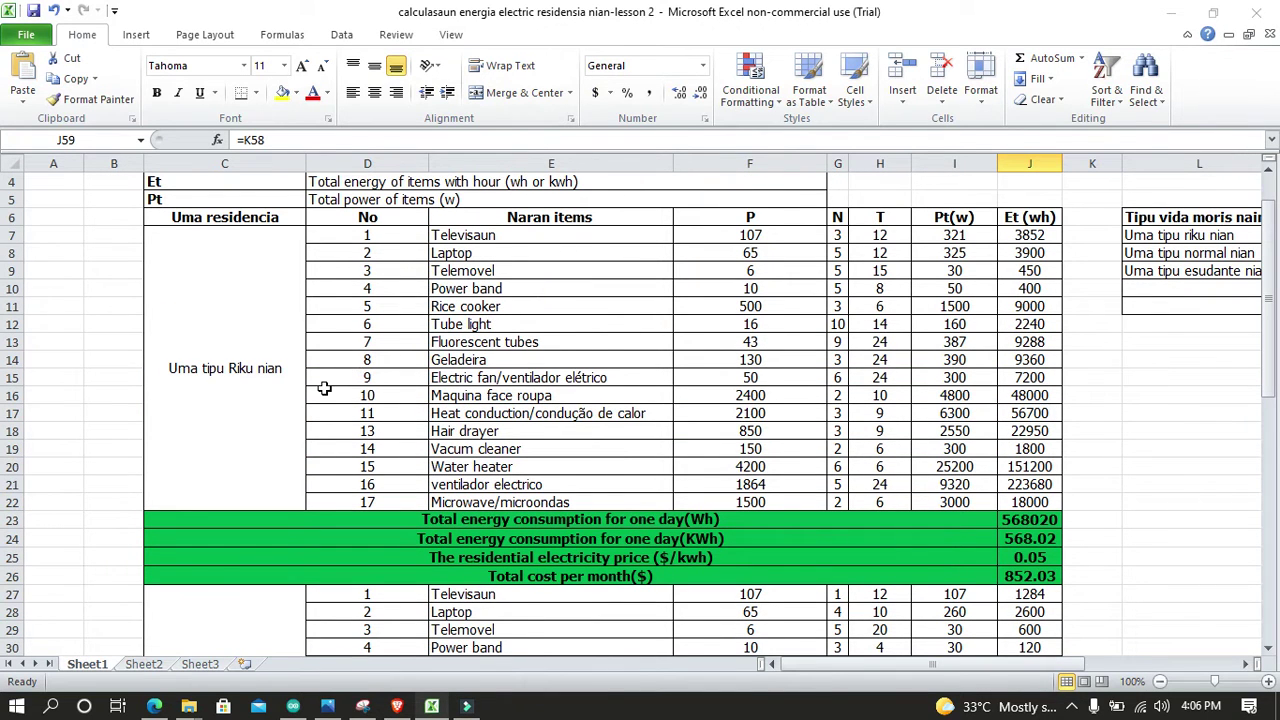
scroll(322, 390, "down", 3)
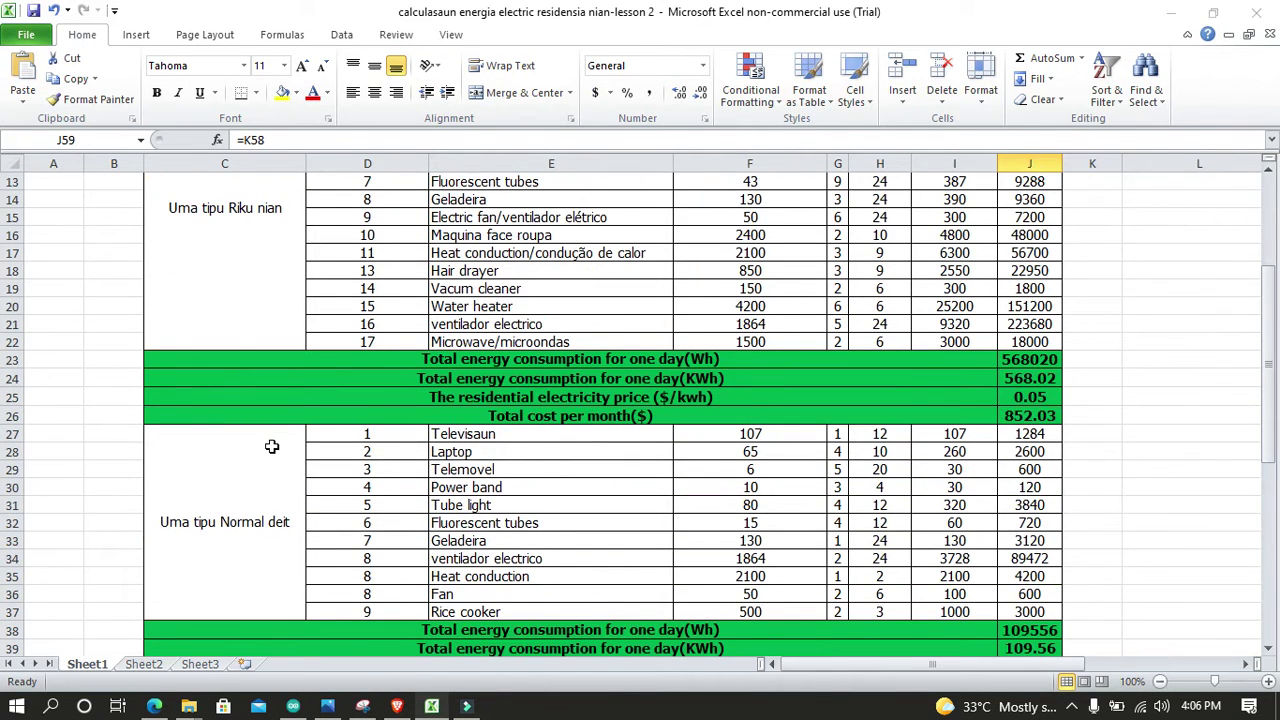
scroll(271, 446, "down", 3)
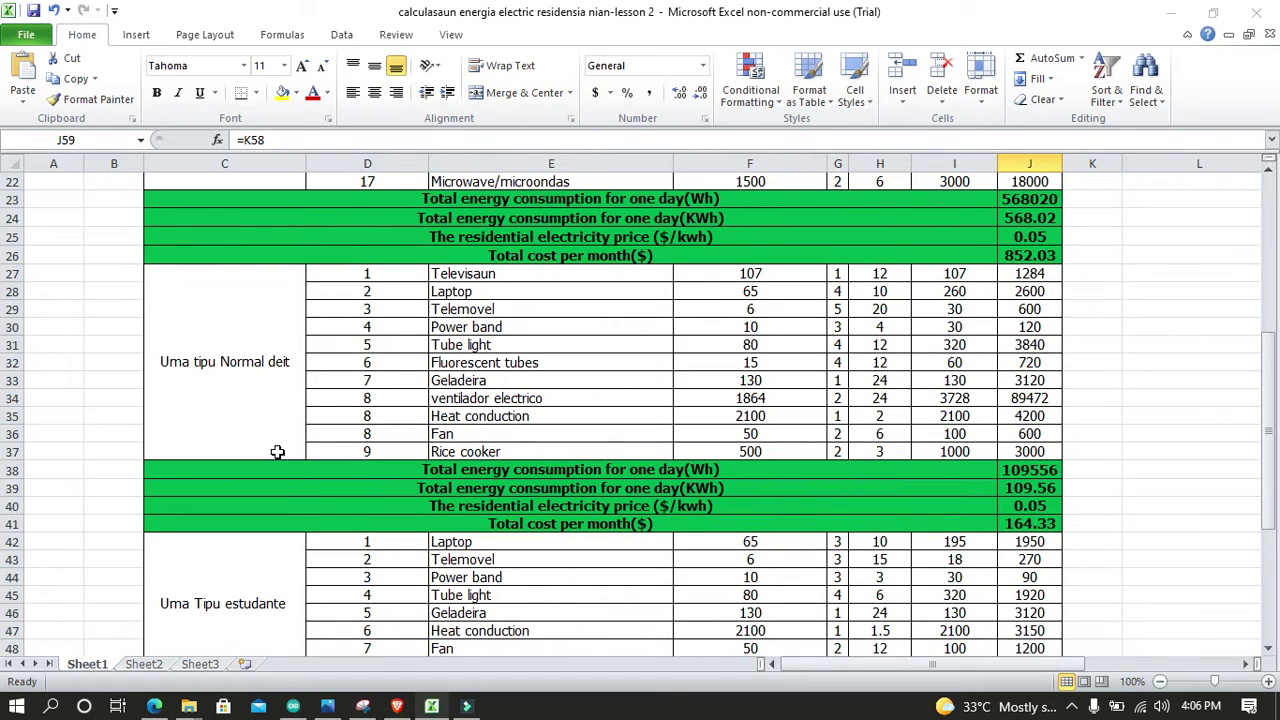
scroll(275, 450, "up", 7)
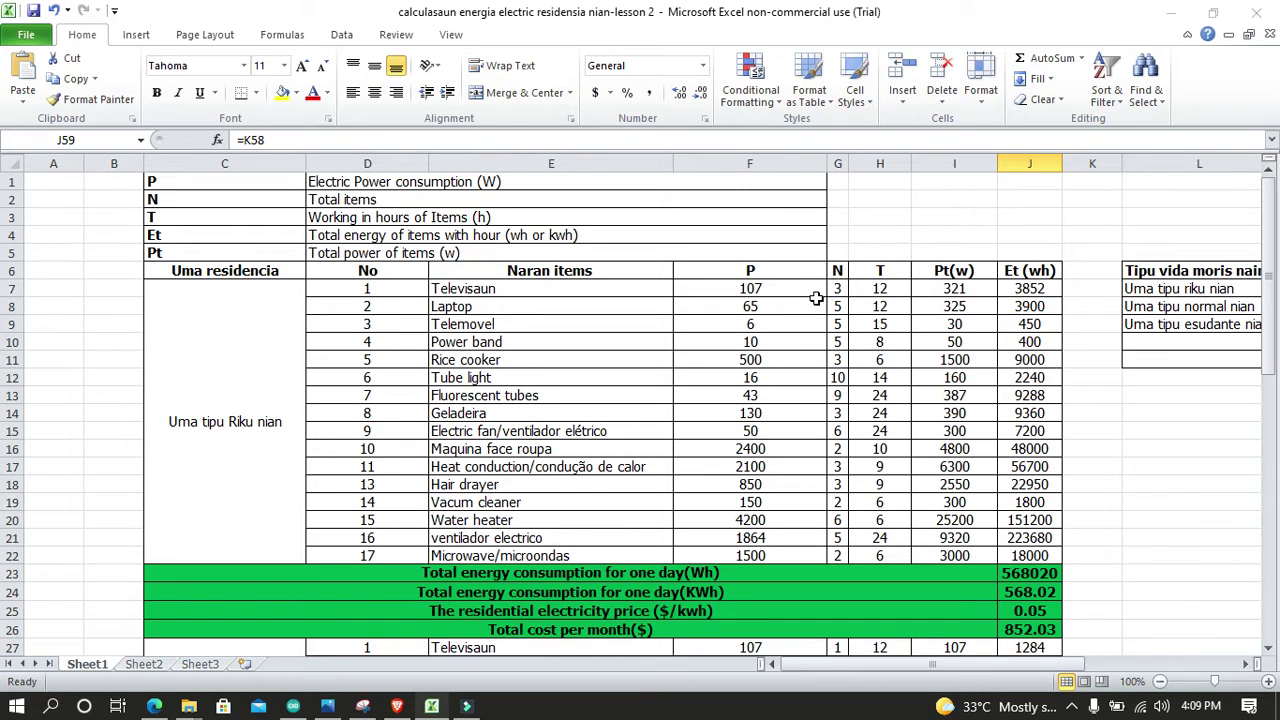
Step: Inspect the Televisaun power (P) and item count (N) cells in the Uma tipu Riku nian table
left_click(755, 290)
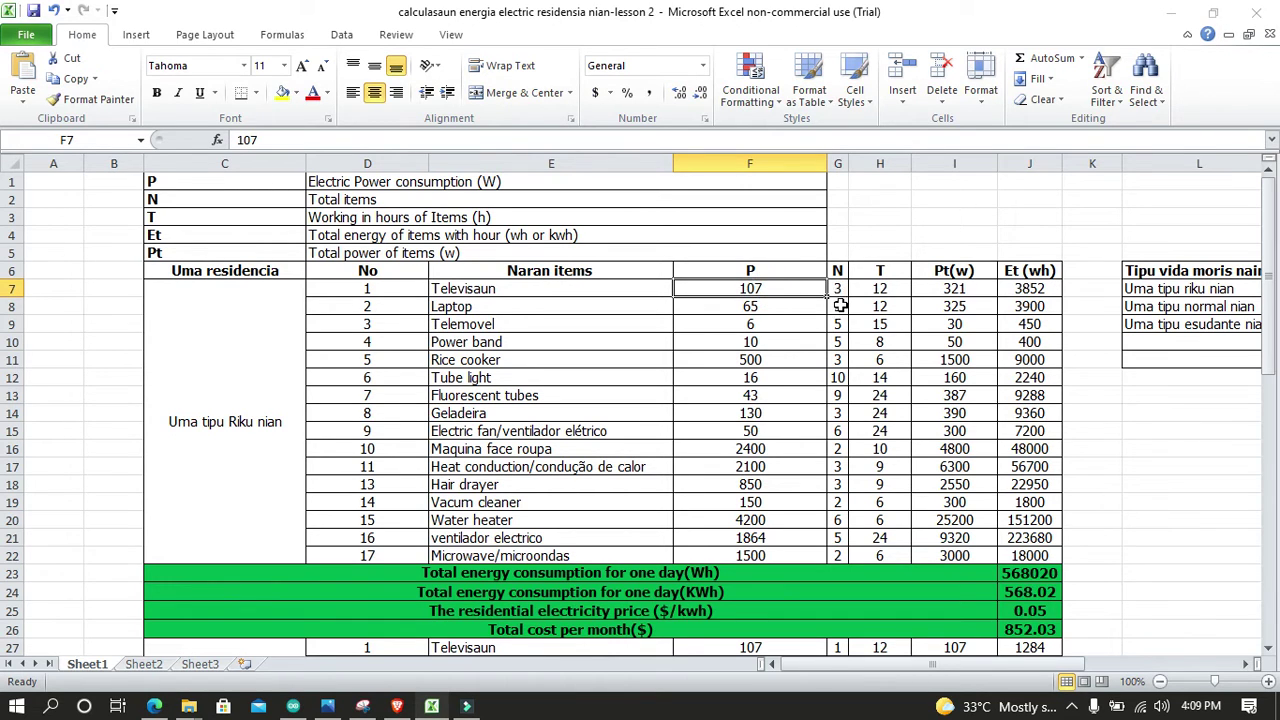
left_click(837, 287)
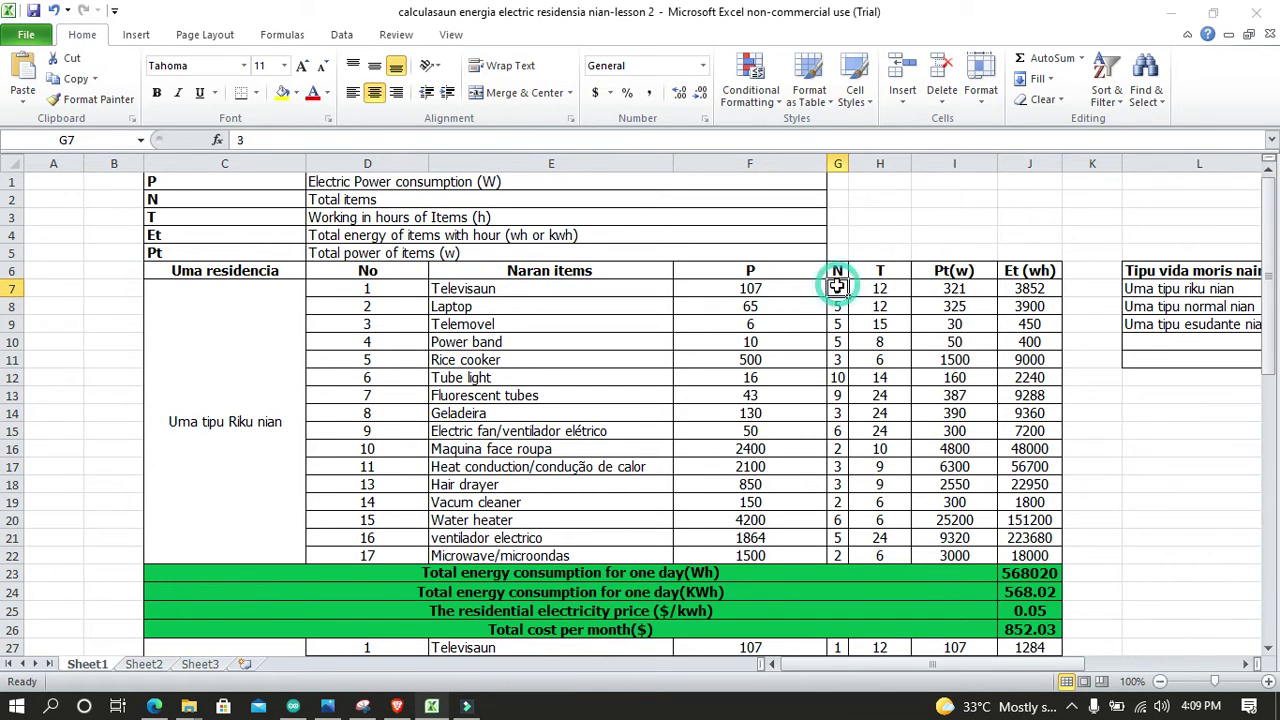
left_click(740, 303)
left_click(833, 287)
left_click(752, 288)
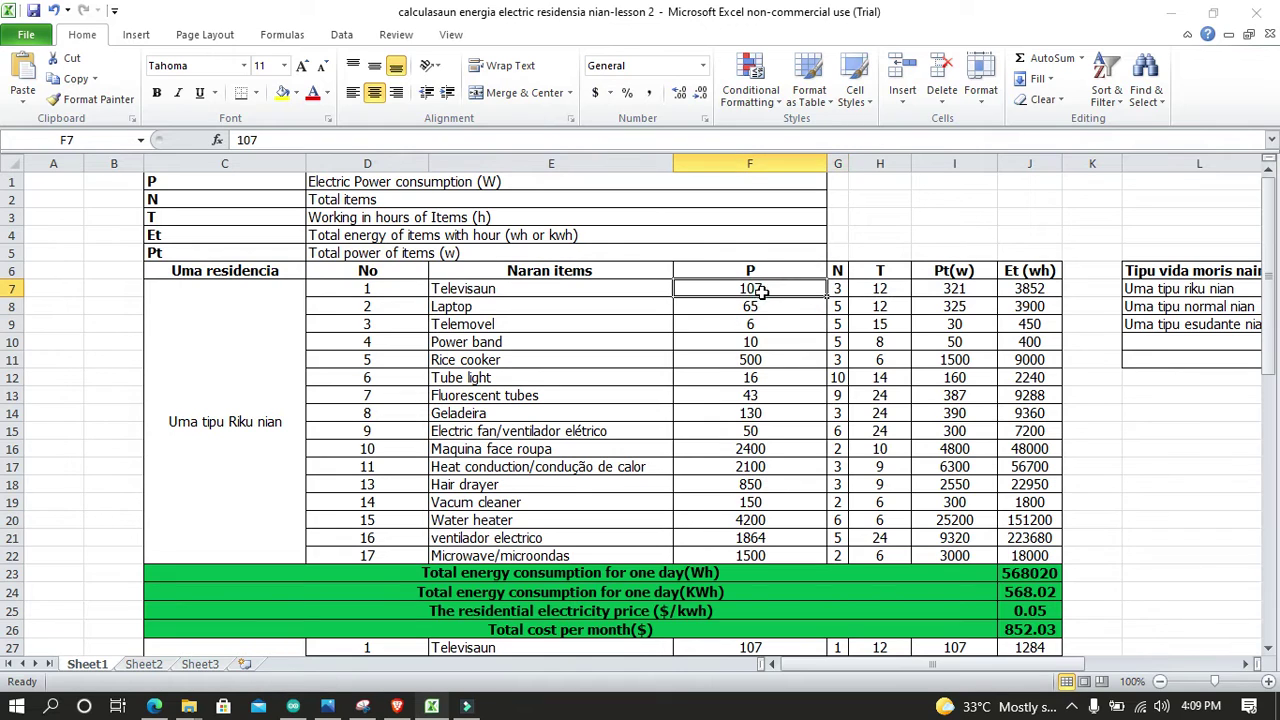
left_click(839, 288)
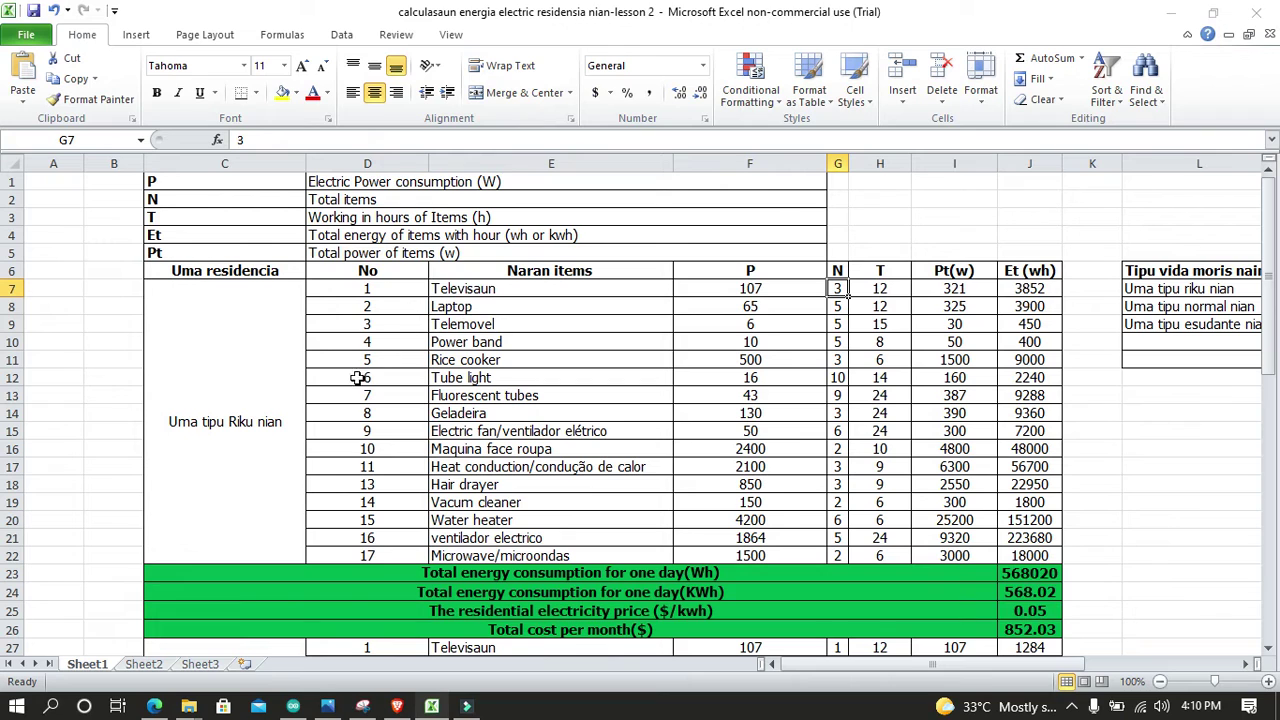
scroll(882, 436, "down", 1)
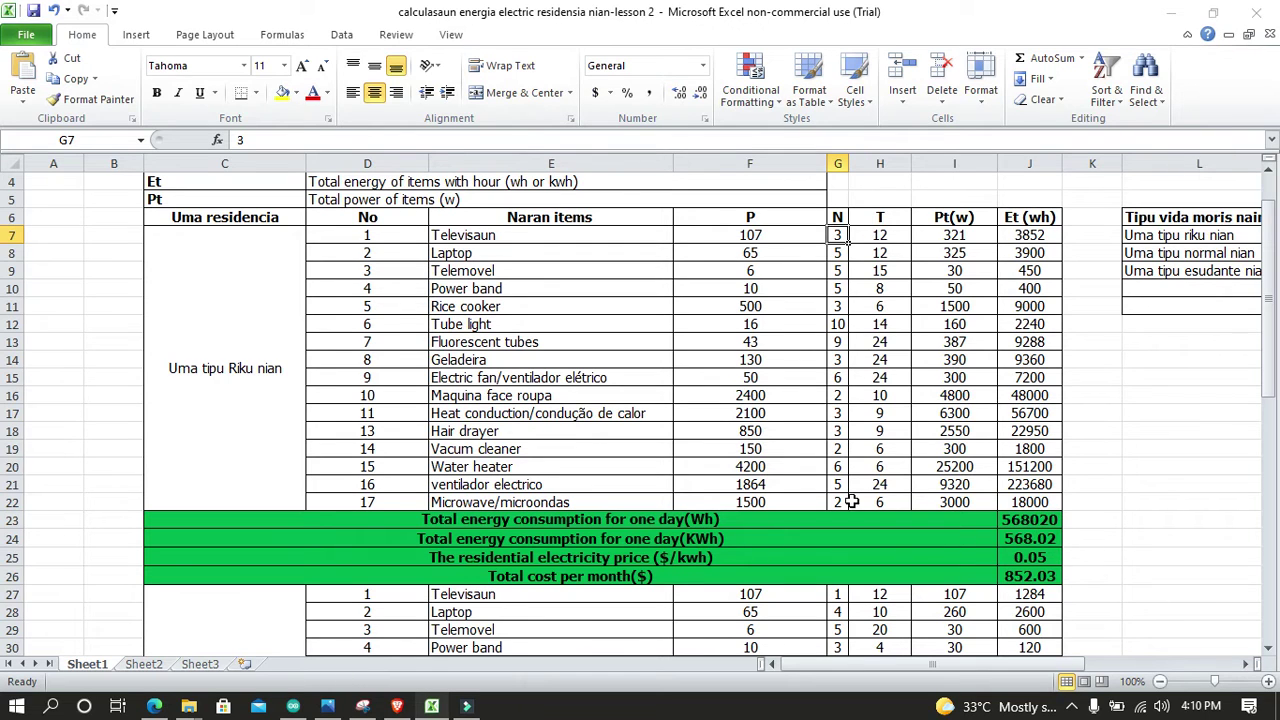
left_click(1022, 538)
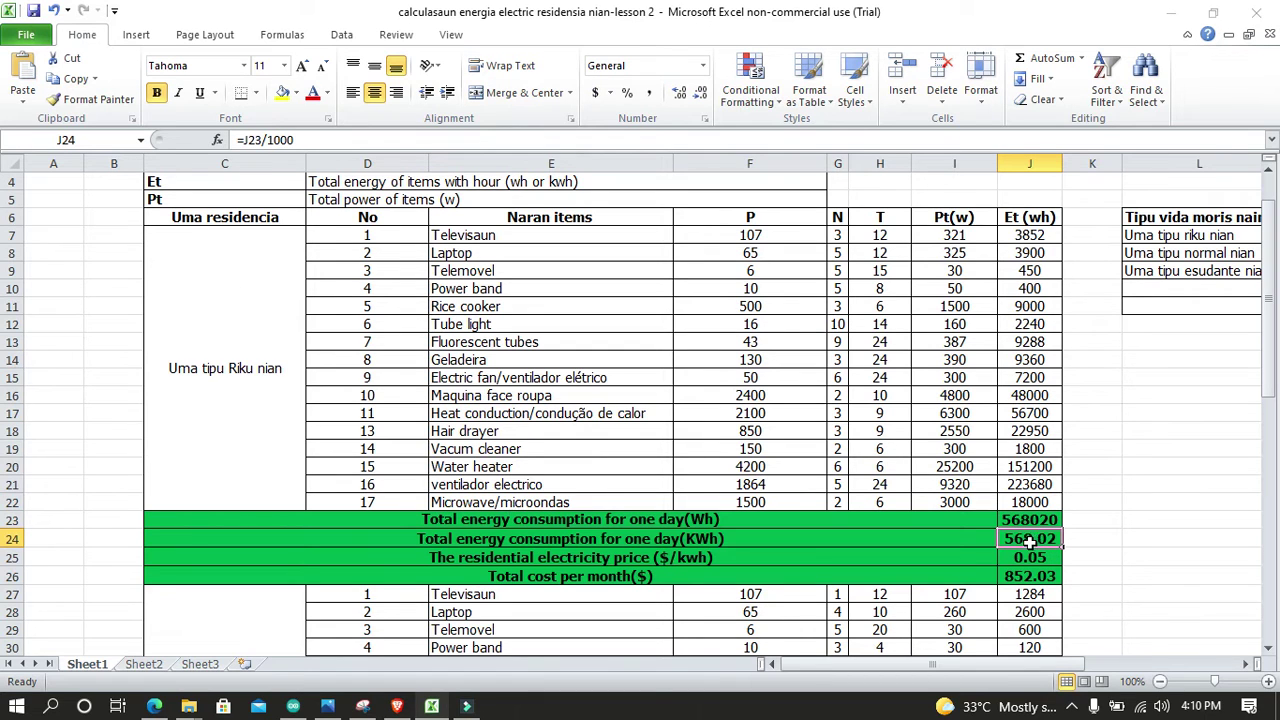
left_click(1100, 510)
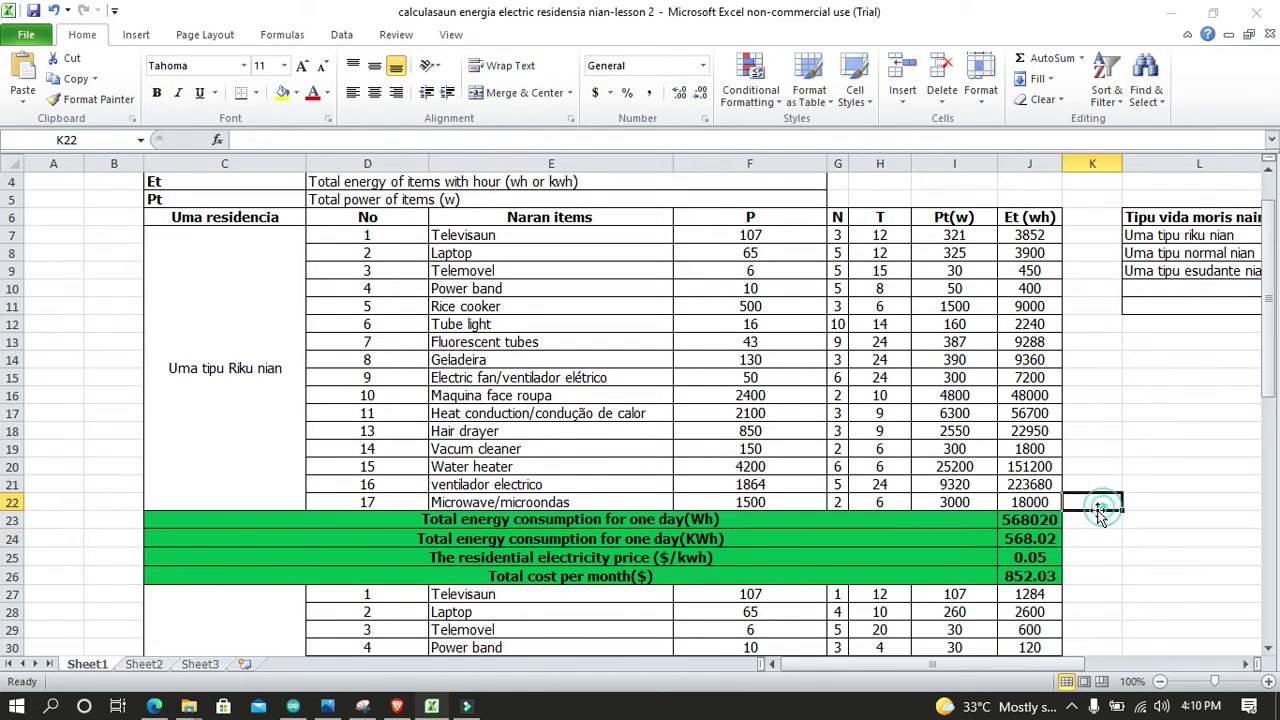
left_click(1036, 540)
left_click(1110, 517)
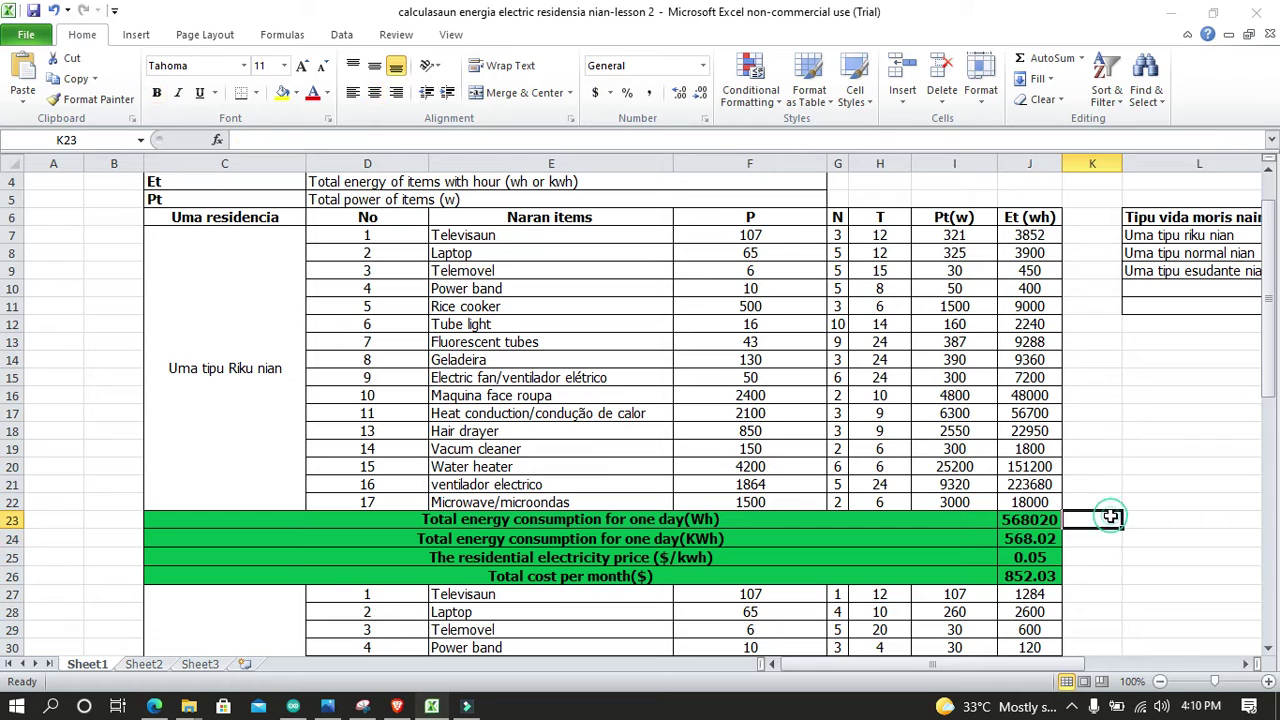
Step: Inspect the Riku nian monthly cost formula and the daily KWh and electricity price cells it uses
scroll(619, 557, "down", 1)
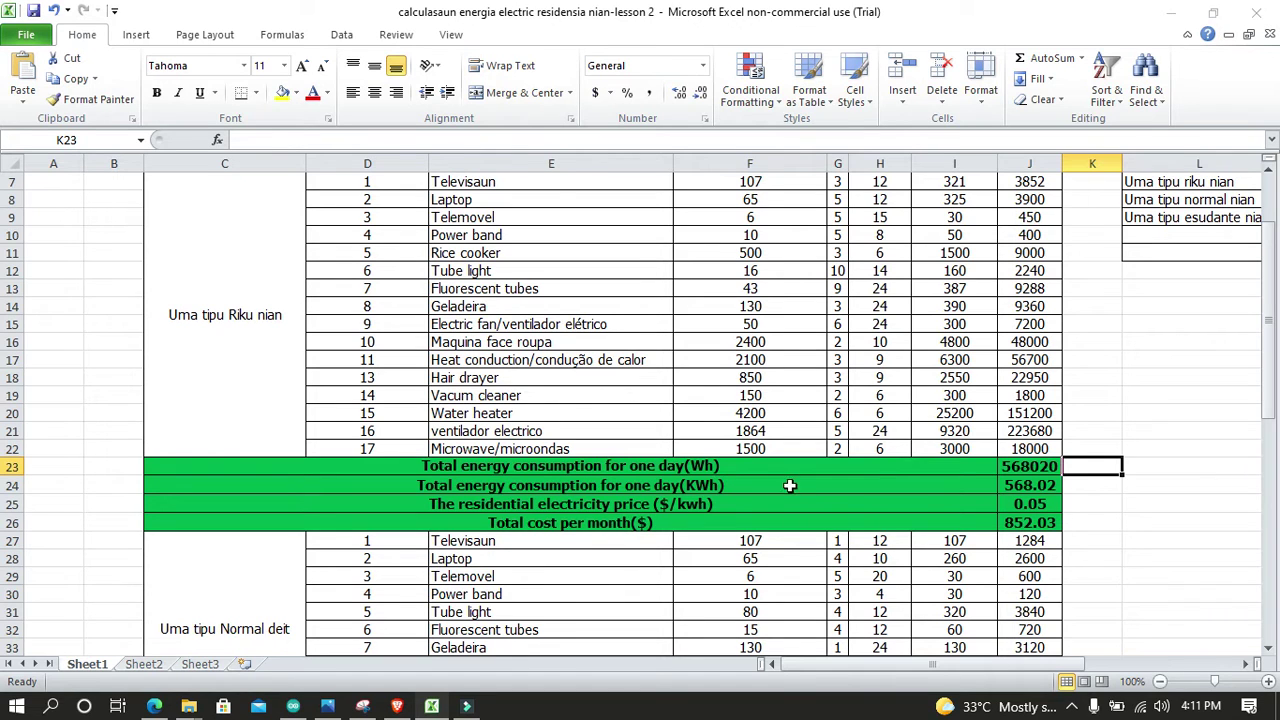
left_click(1020, 522)
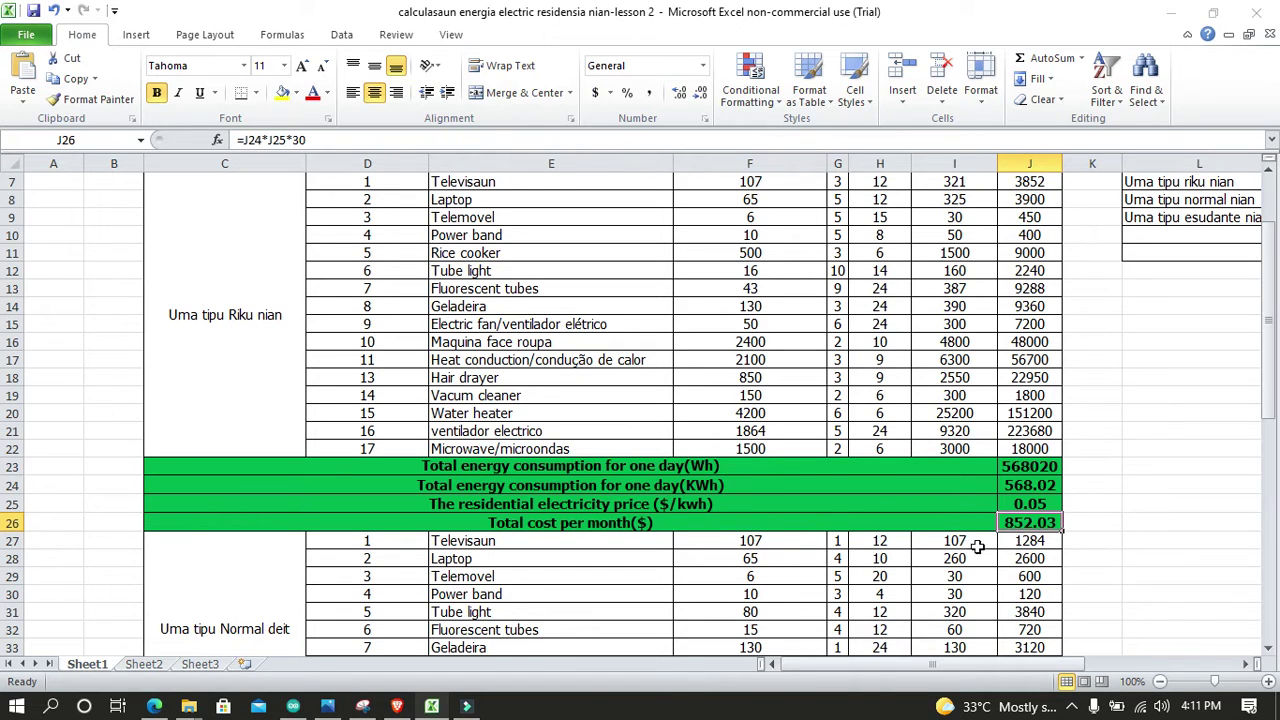
left_click(1074, 520)
left_click(1033, 523)
left_click(1034, 487)
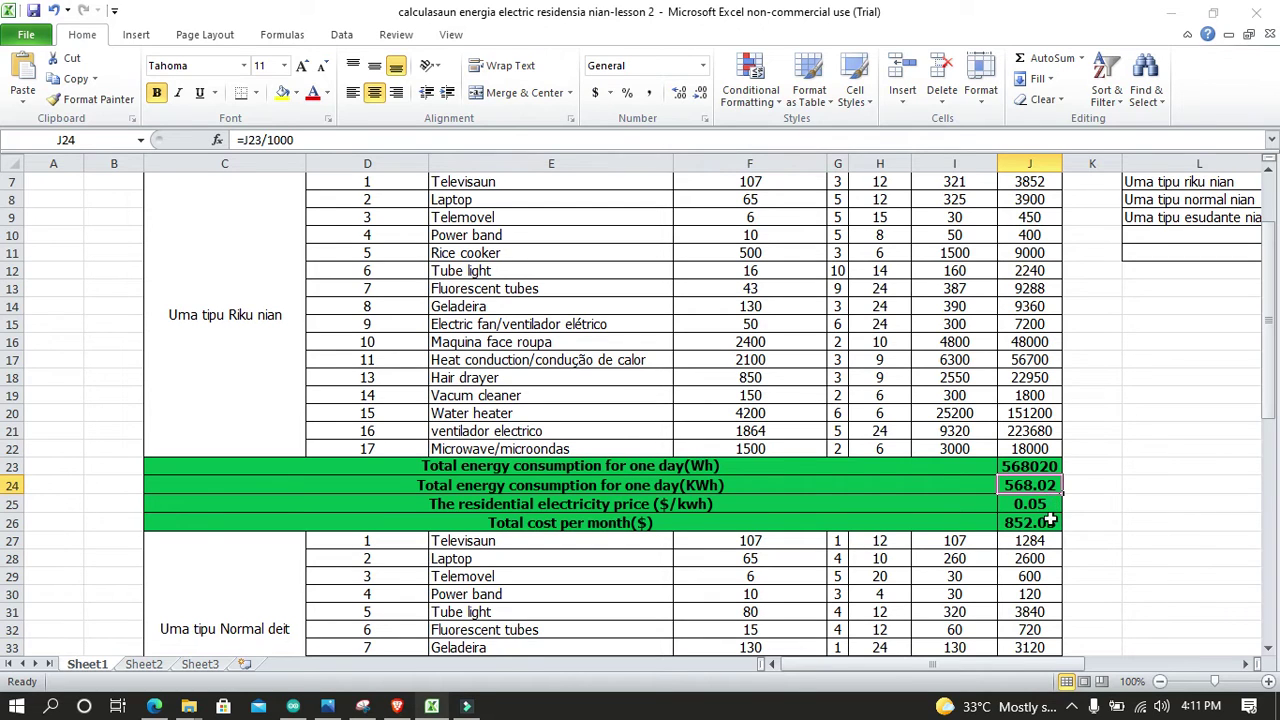
left_click(1040, 508)
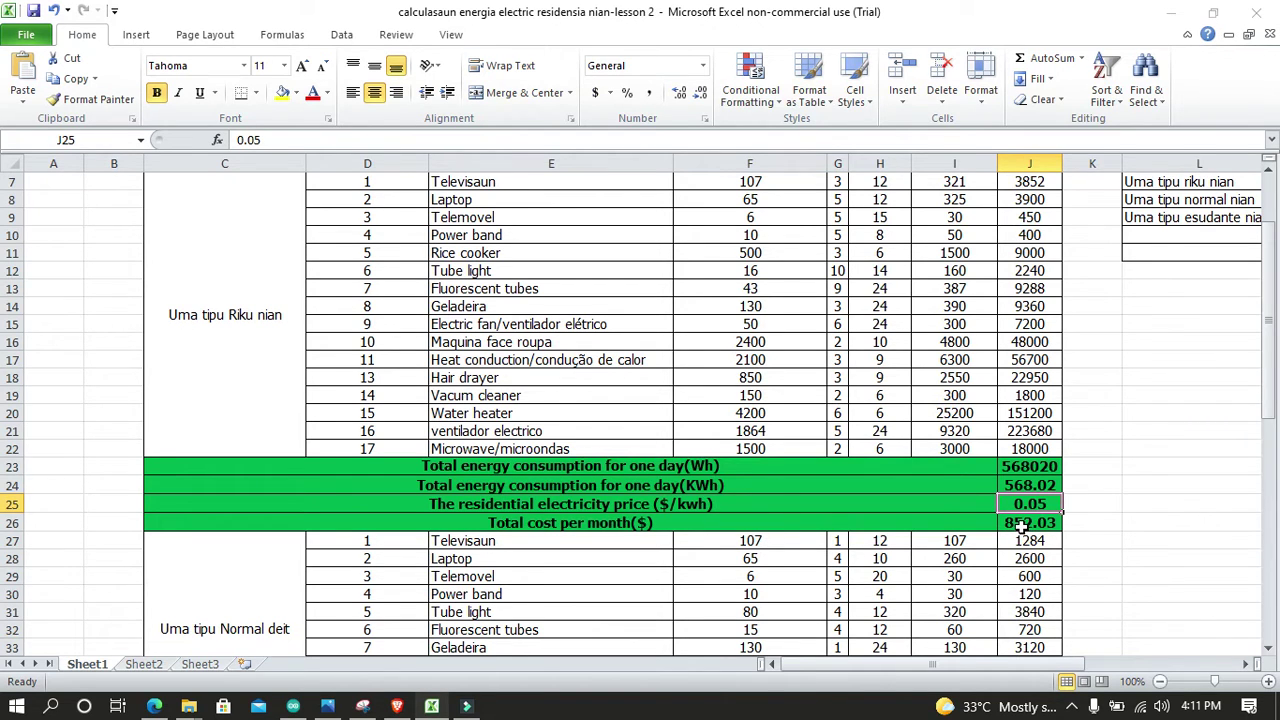
Step: Examine the appliance rows, daily consumption totals and monthly costs of the Normal deit and estudante houses
scroll(1020, 528, "down", 3)
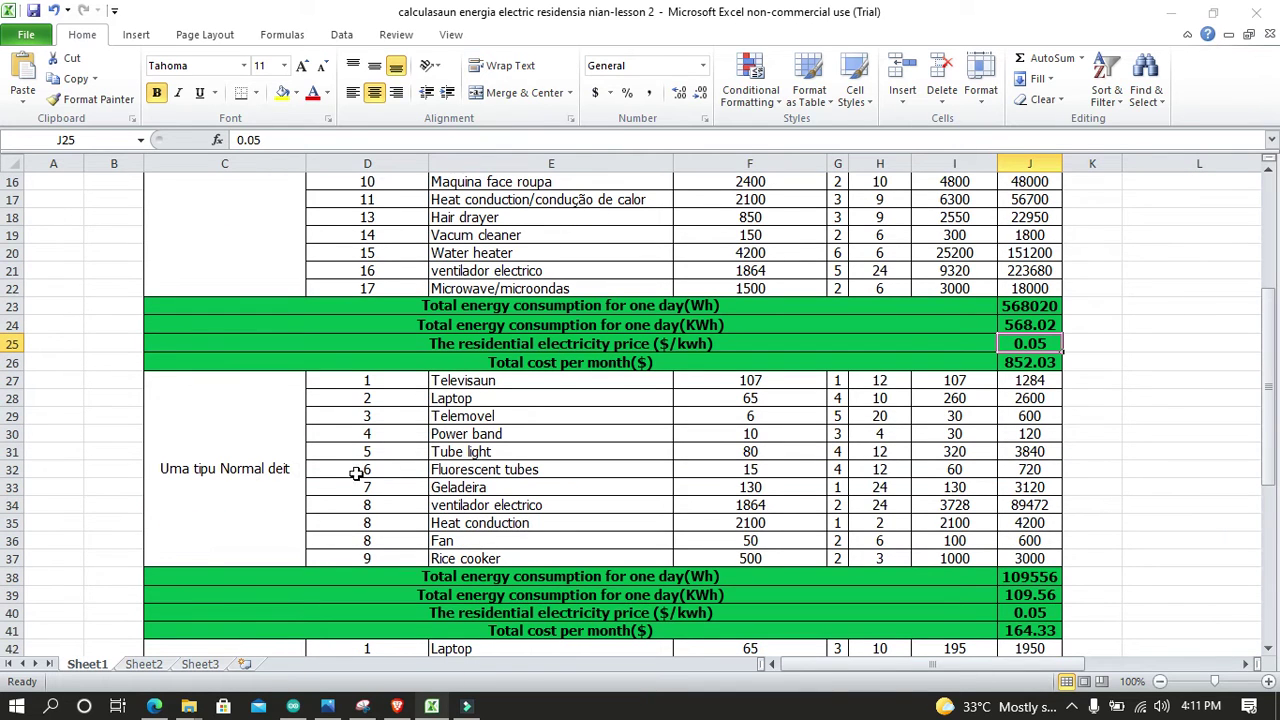
scroll(706, 448, "down", 2)
scroll(764, 479, "up", 3)
scroll(760, 440, "down", 1)
scroll(760, 440, "up", 3)
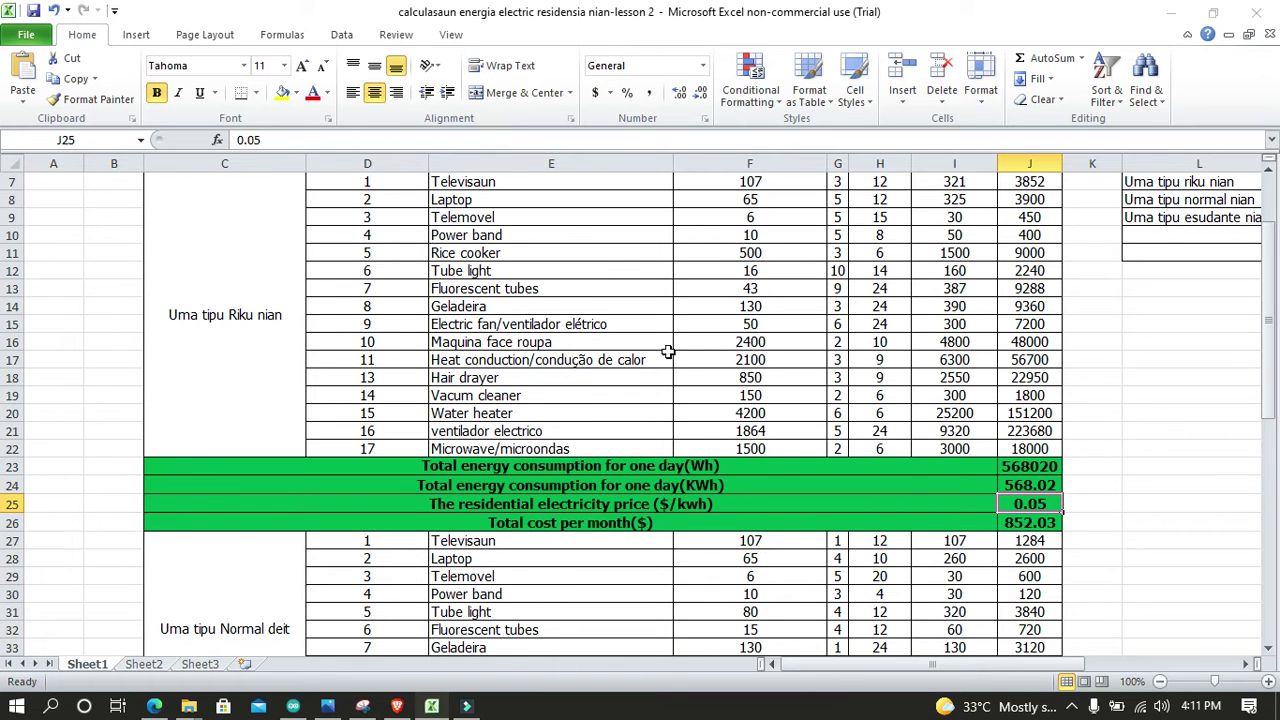
scroll(690, 360, "down", 5)
scroll(409, 358, "up", 1)
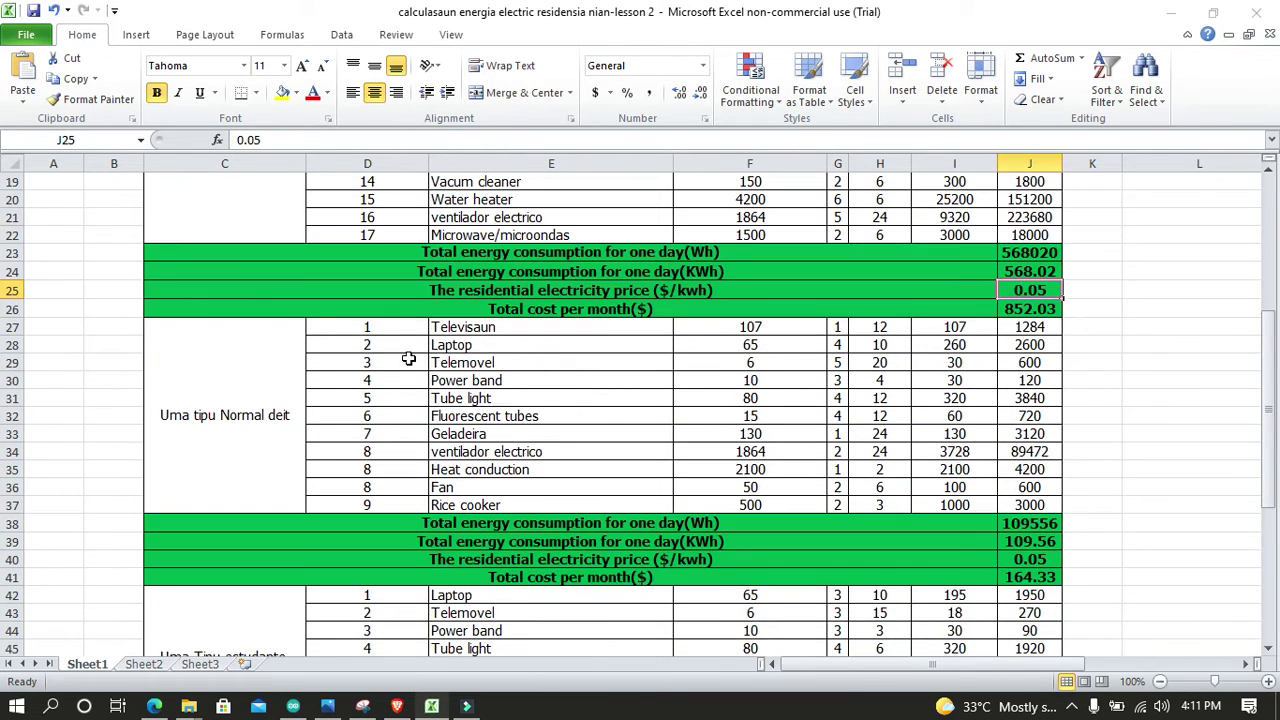
scroll(409, 358, "up", 1)
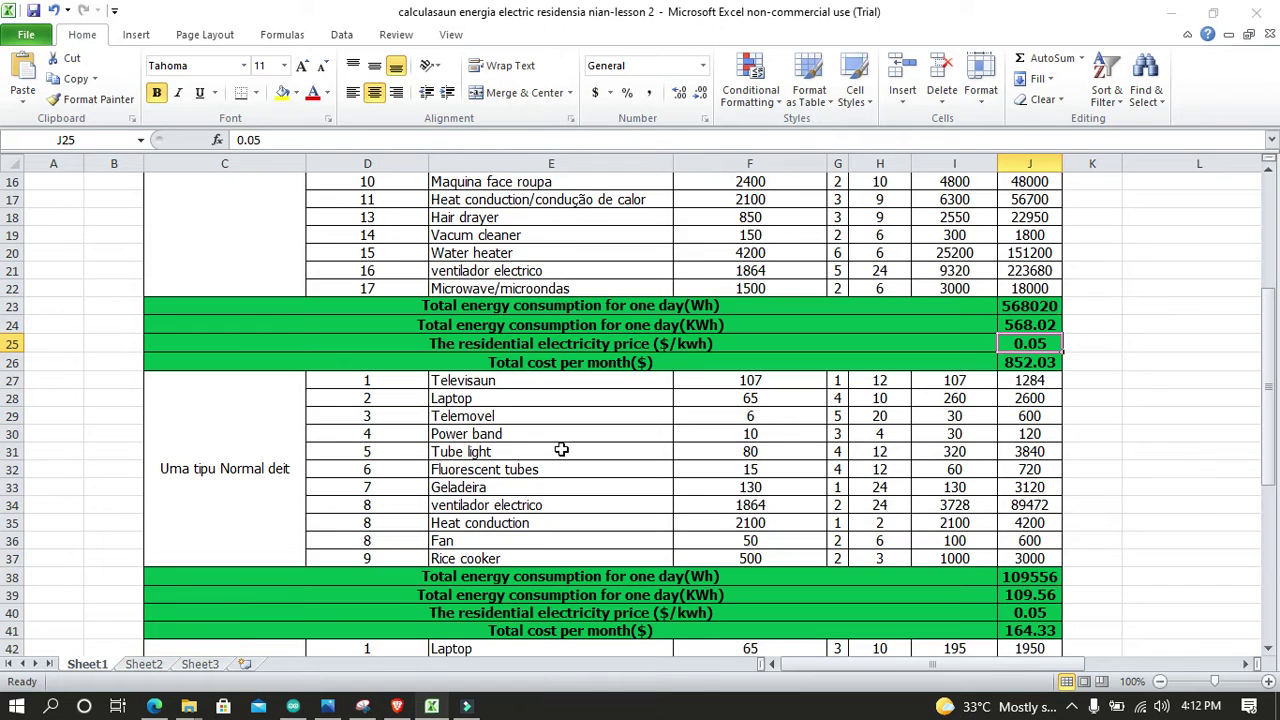
scroll(660, 438, "down", 1)
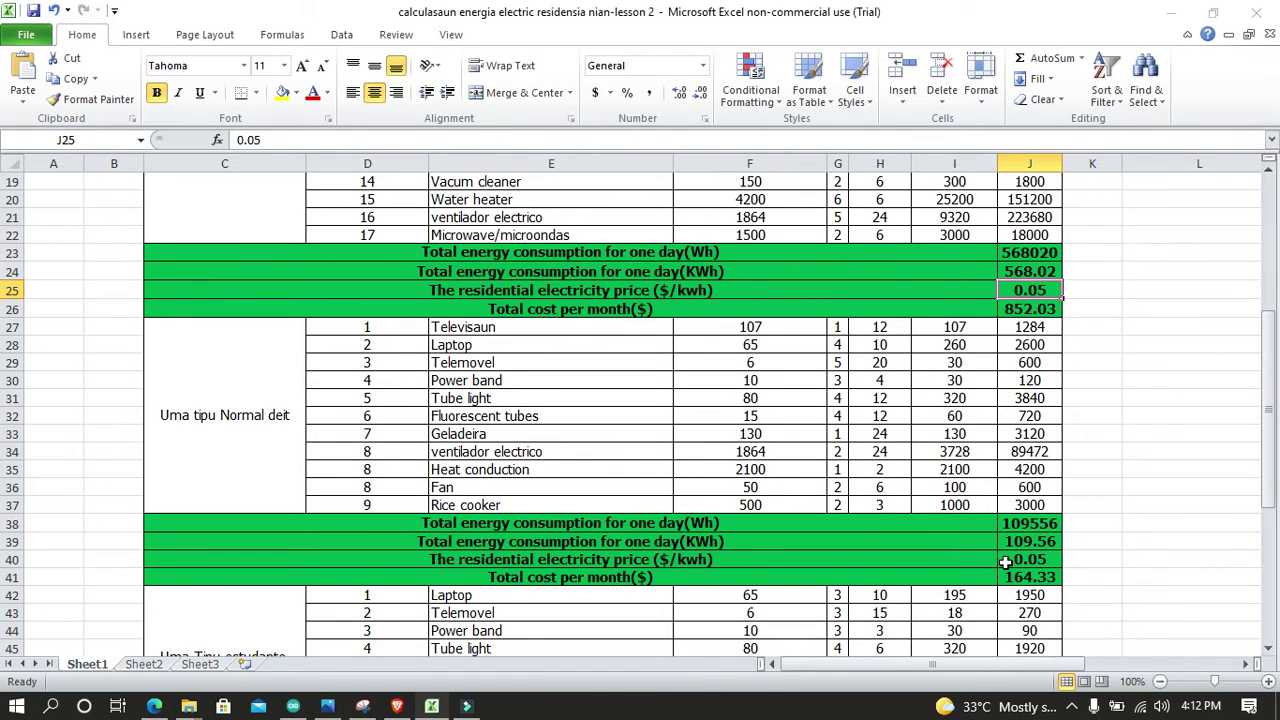
scroll(1040, 555, "down", 1)
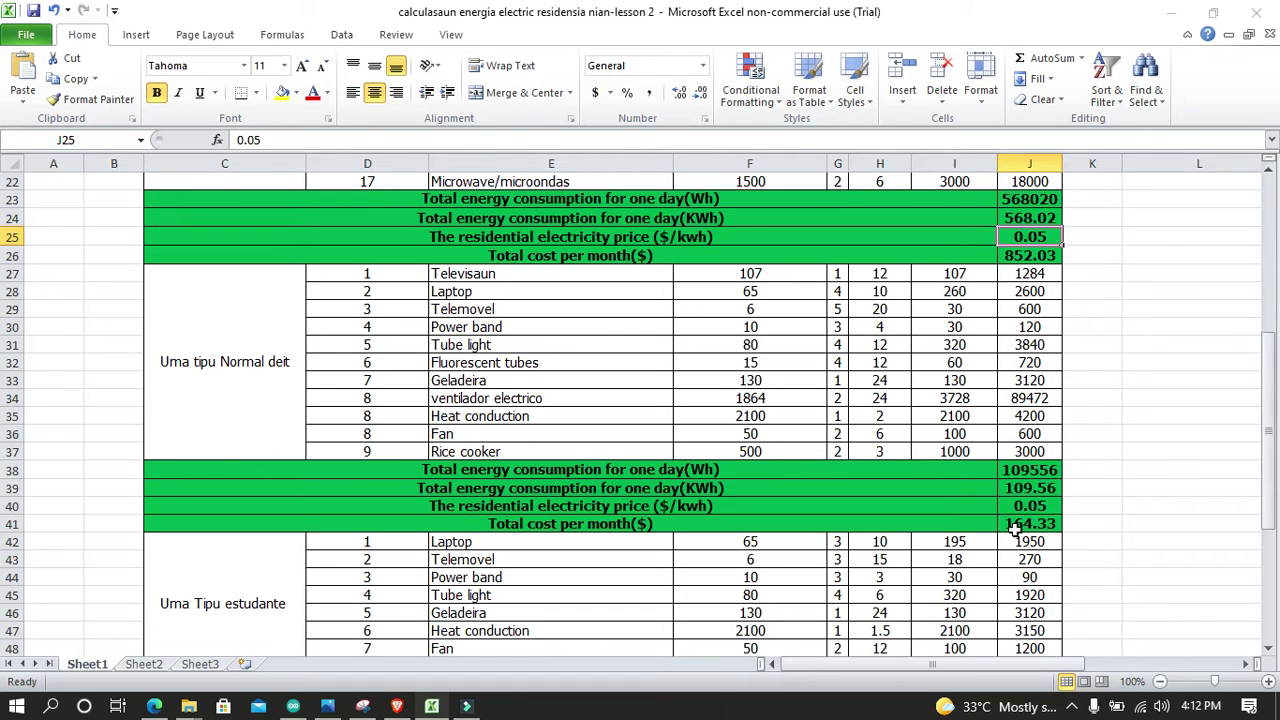
scroll(1040, 535, "down", 1)
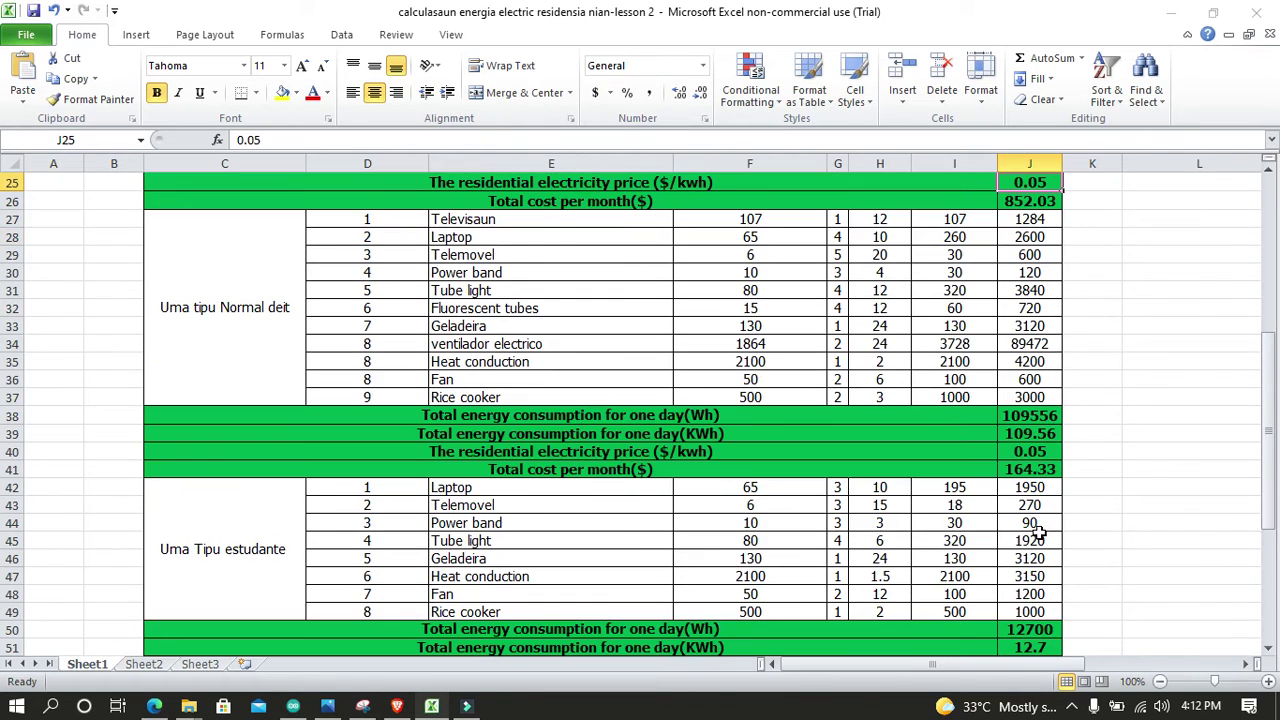
scroll(1037, 523, "down", 2)
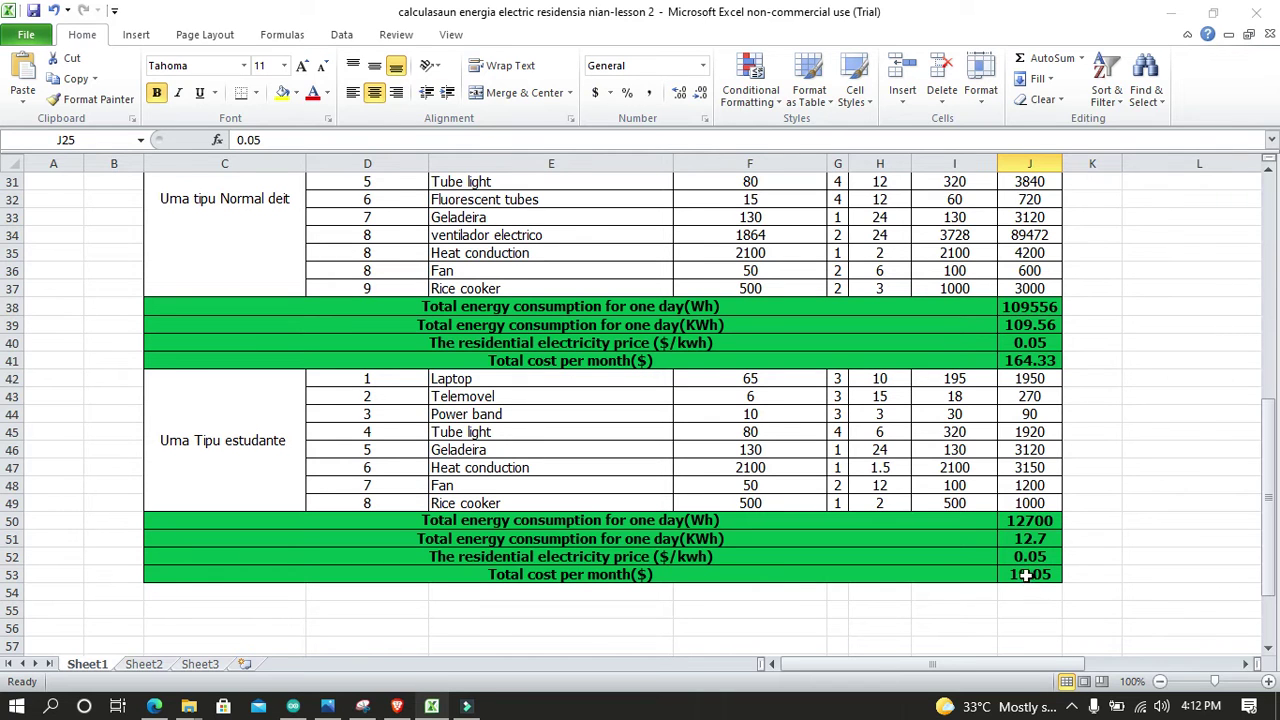
Step: Delete the sale and sale EDTL entries in I58:K59 below the estudante table
scroll(987, 588, "up", 9)
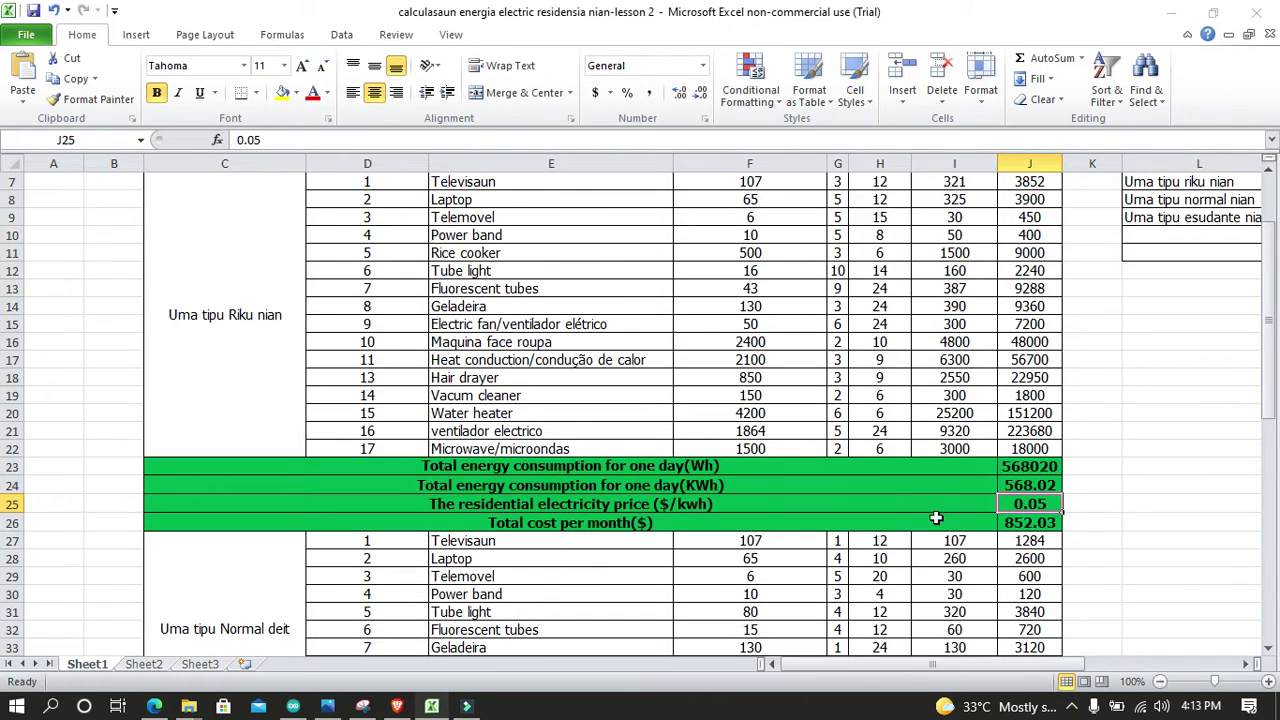
scroll(934, 517, "down", 8)
scroll(920, 503, "down", 5)
scroll(920, 503, "up", 4)
scroll(920, 503, "down", 4)
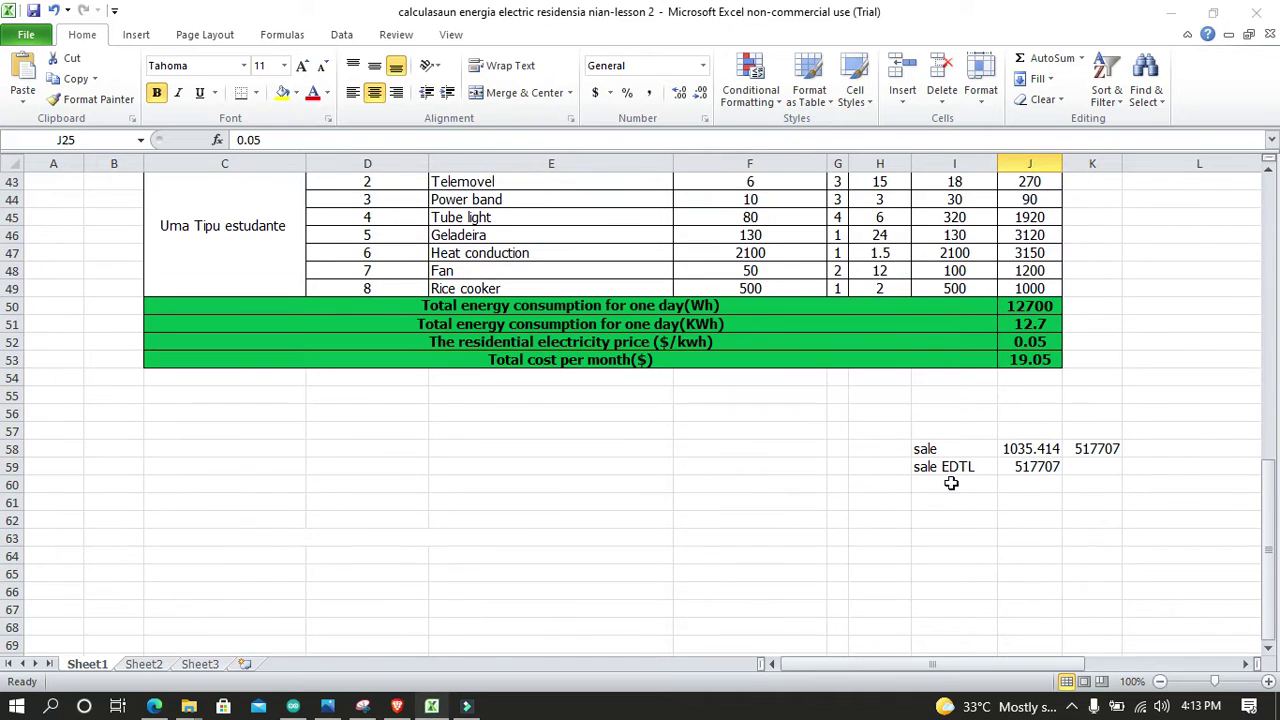
left_click_drag(930, 448, 1094, 470)
key("Delete")
left_click(1055, 486)
Step: Compare the energy totals and monthly costs across the three house type tables
scroll(1040, 480, "up", 3)
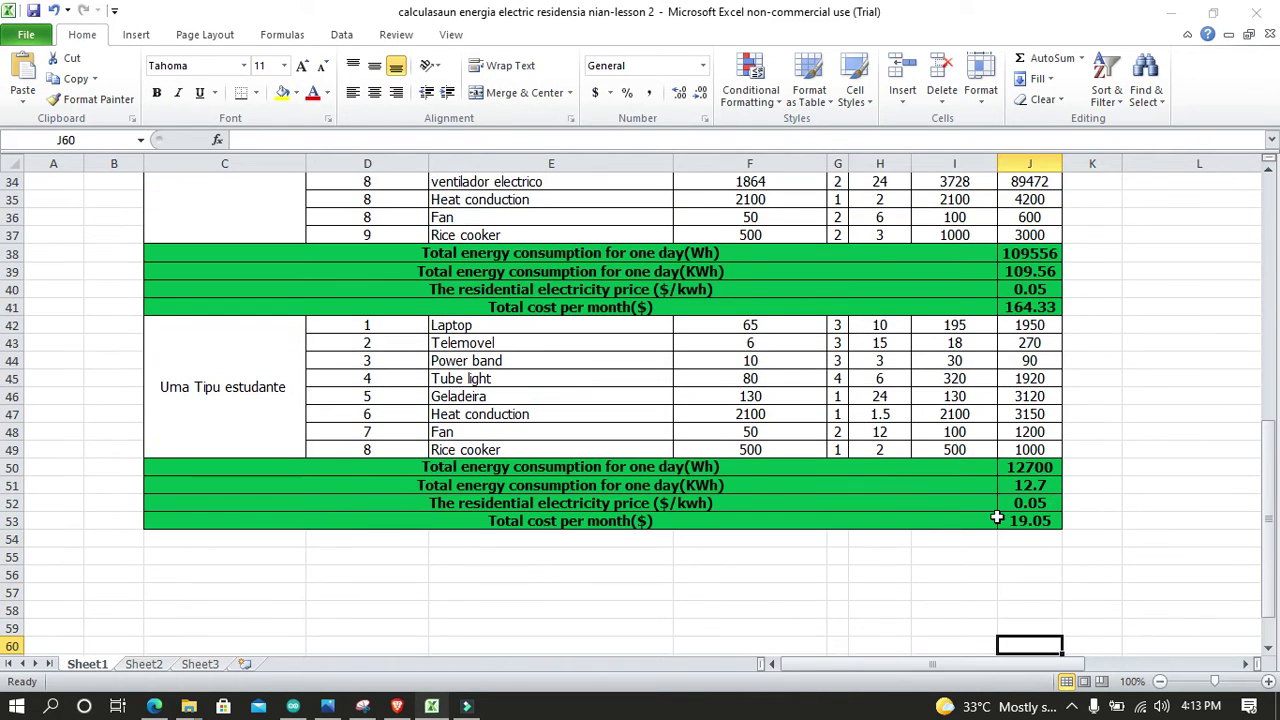
scroll(958, 555, "down", 1)
scroll(958, 558, "up", 8)
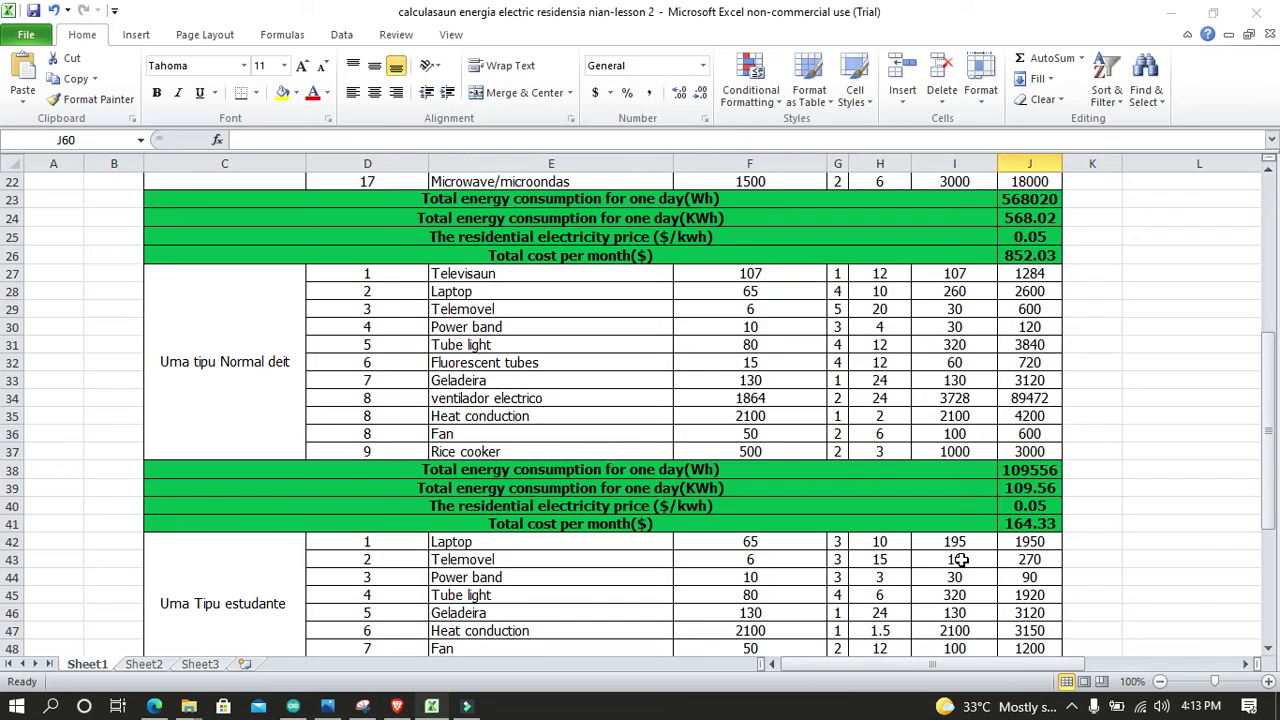
scroll(960, 559, "up", 1)
scroll(960, 559, "down", 1)
scroll(960, 559, "up", 4)
scroll(960, 559, "down", 4)
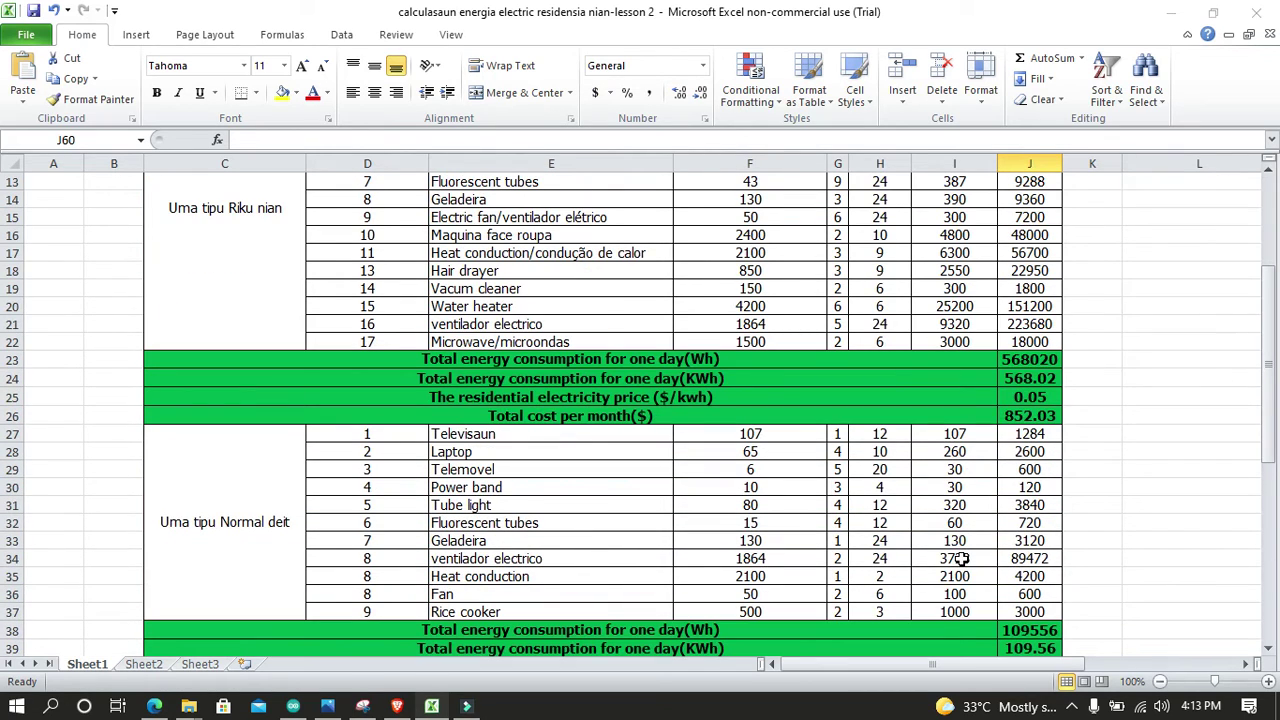
Step: Label cell I57 below the estudante table EDTL SALE ENERGY and widen column I to fit the text
scroll(960, 559, "down", 3)
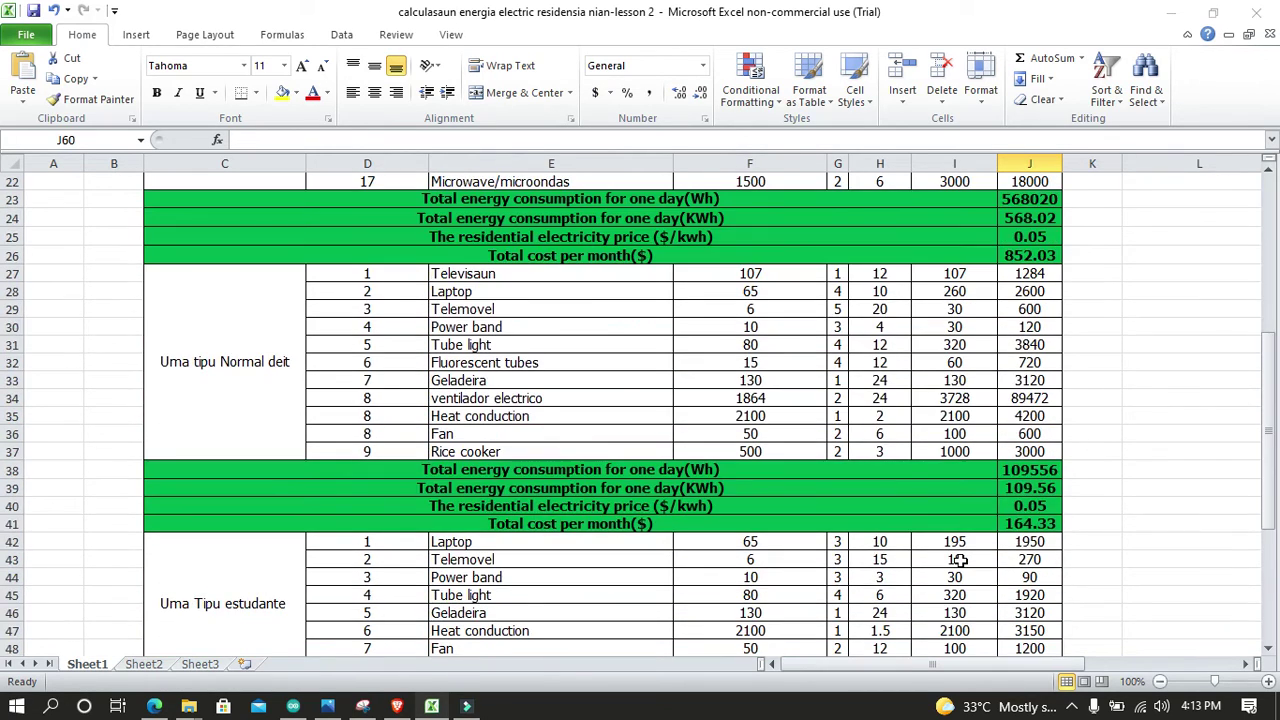
scroll(965, 592, "down", 7)
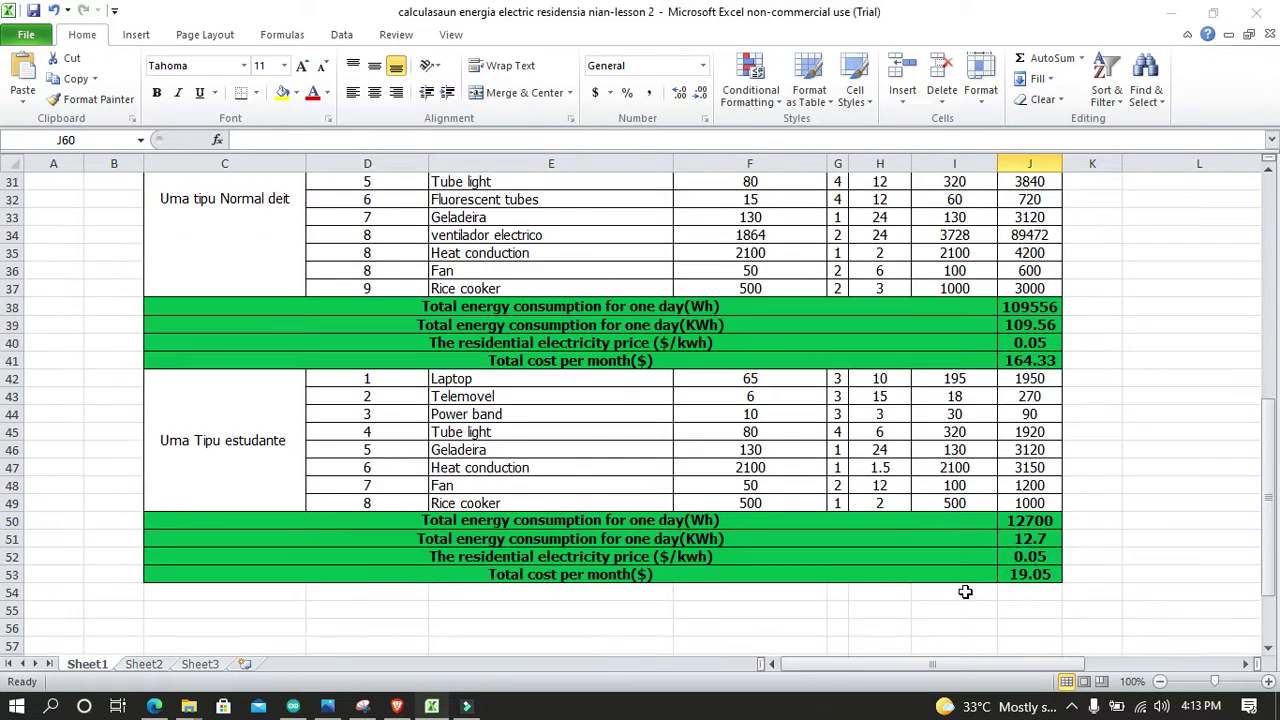
left_click(980, 432)
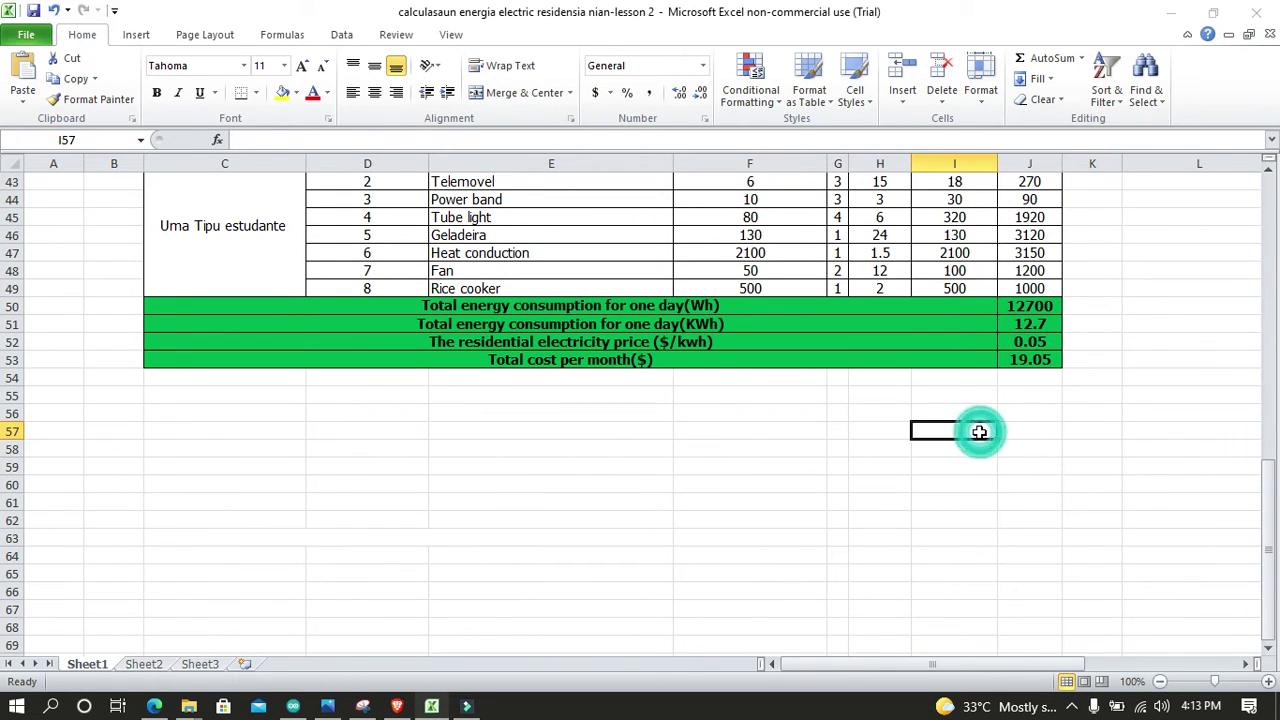
type("ED")
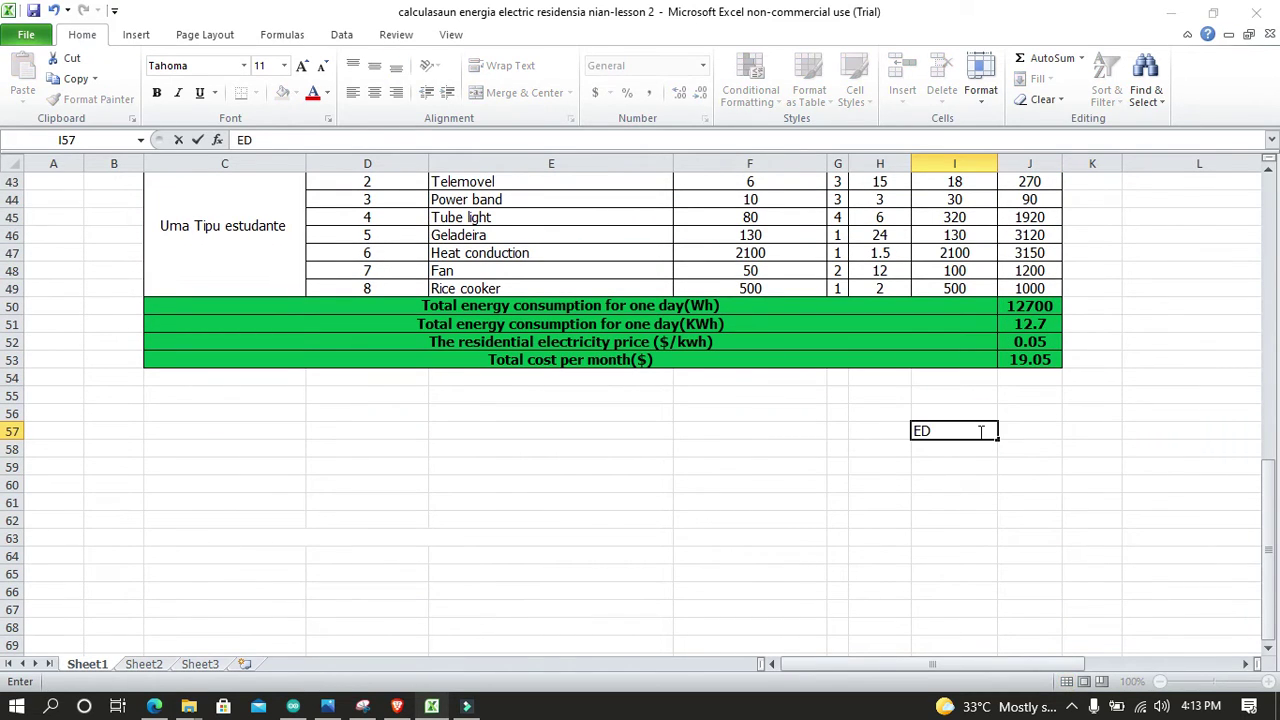
type("TL SALE")
left_click(1030, 505)
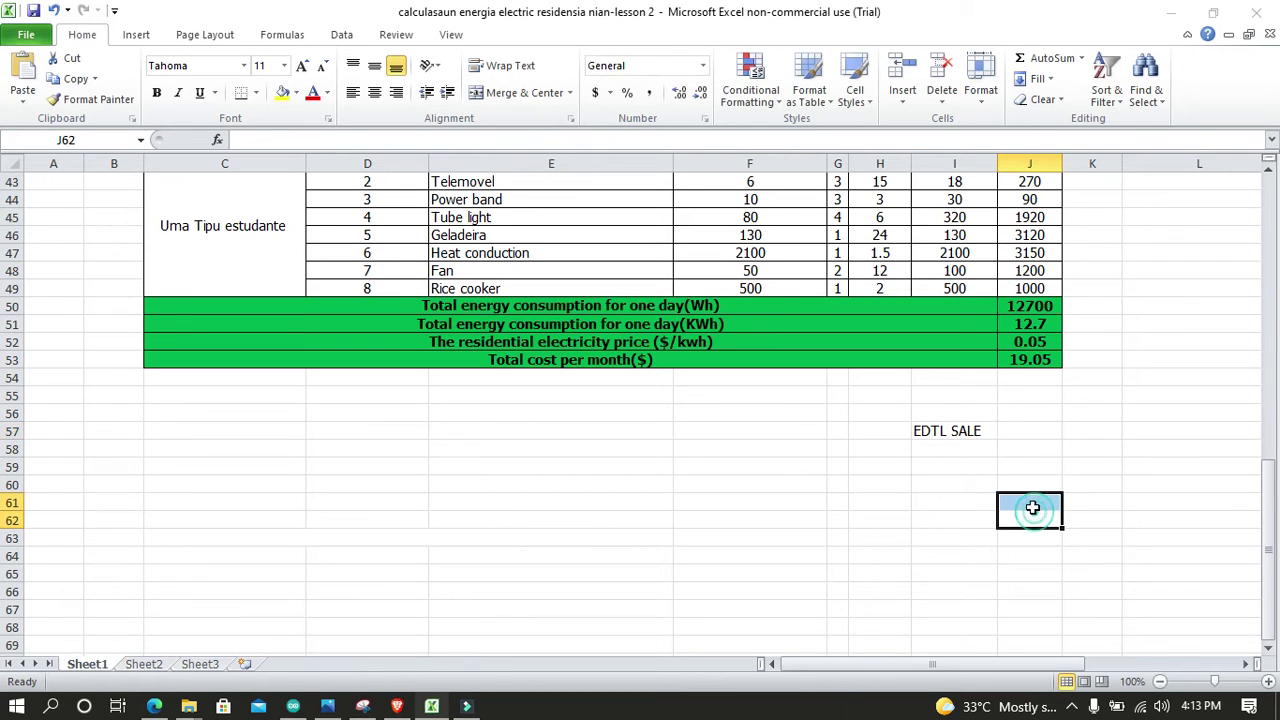
left_click(978, 432)
left_click(335, 145)
type("ENERGY")
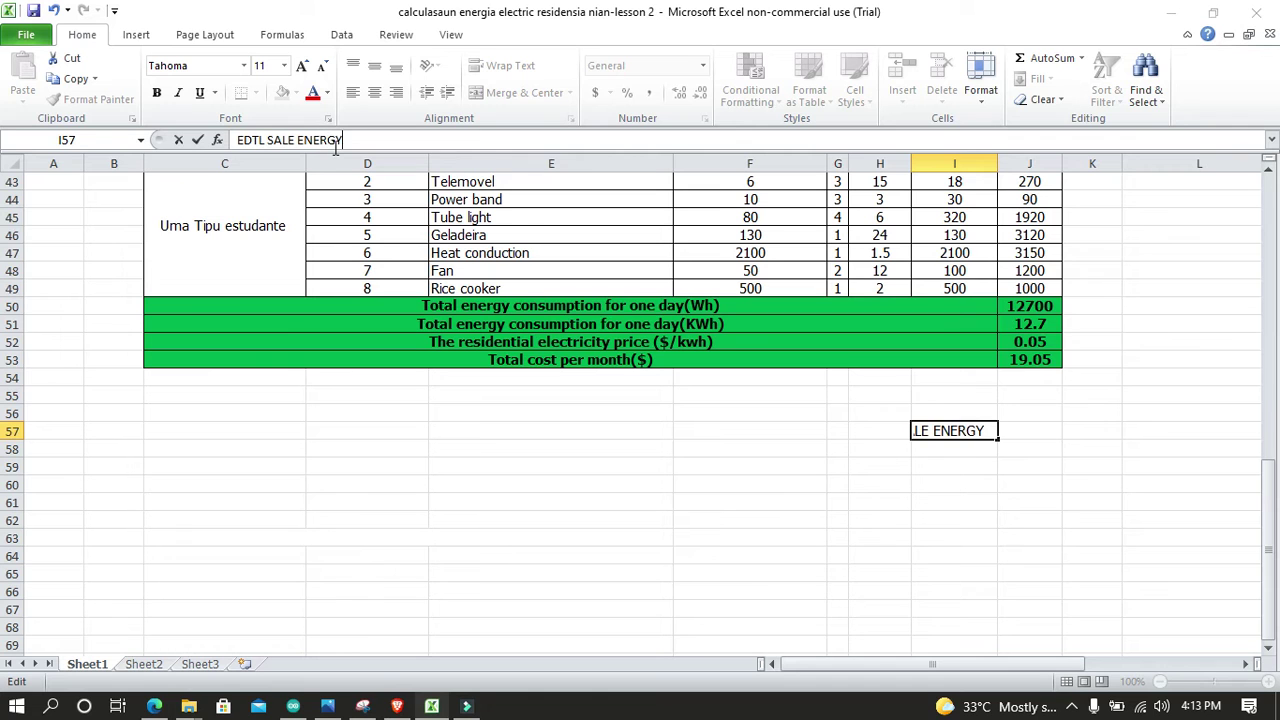
left_click(836, 484)
left_click_drag(997, 163, 1043, 163)
Step: Add the three house types' daily KWh totals in J57 with the formula =J24+J39+J51
left_click(1066, 431)
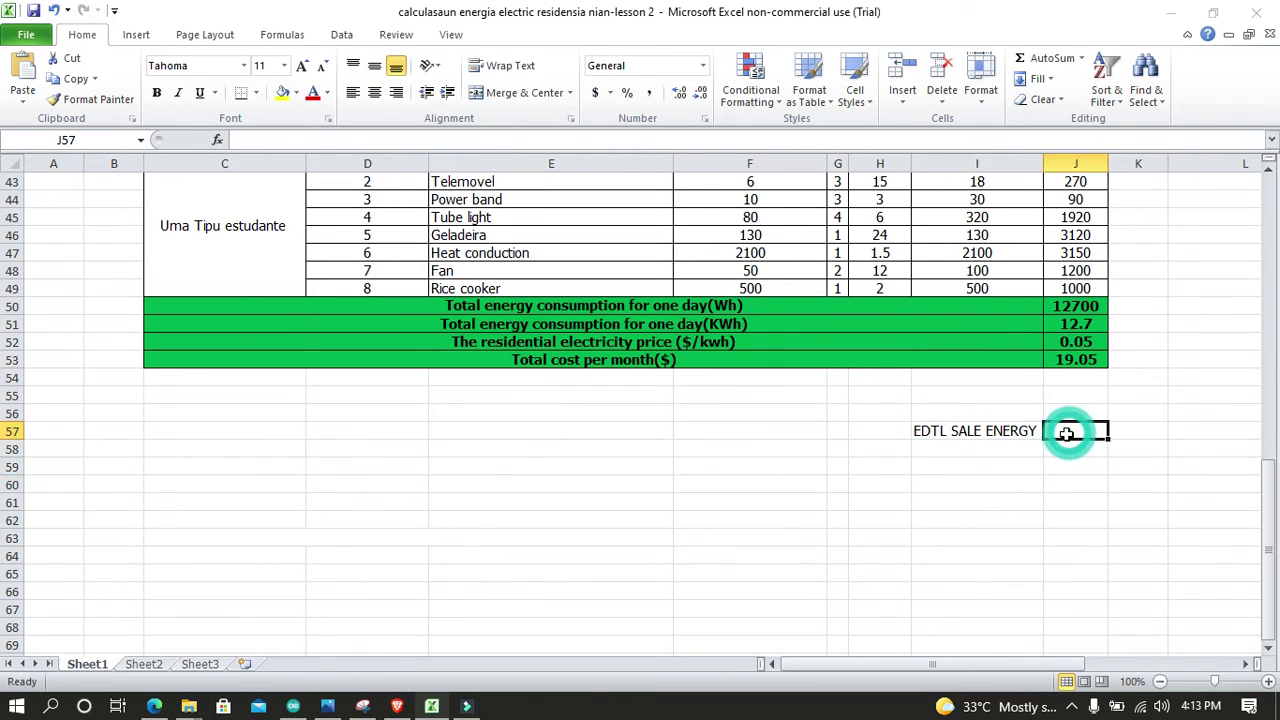
type("=")
scroll(1183, 434, "up", 7)
left_click(1080, 216)
type("+")
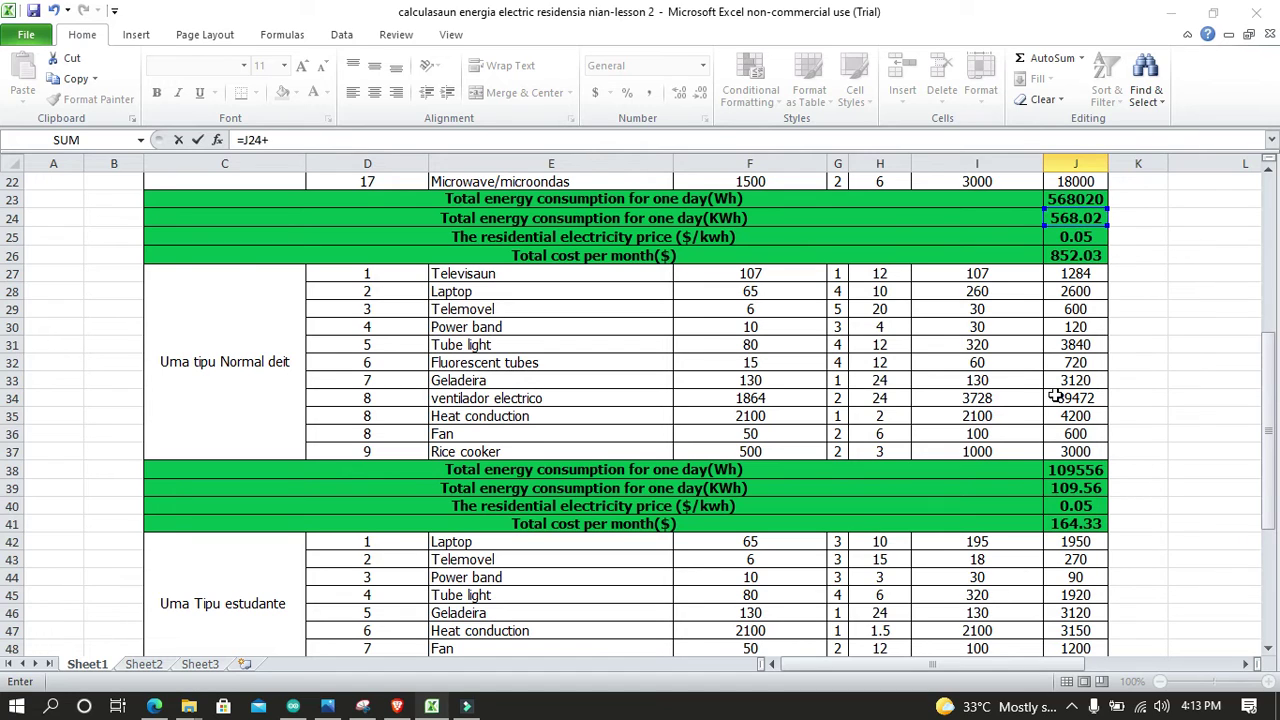
left_click(1078, 488)
scroll(1127, 508, "down", 6)
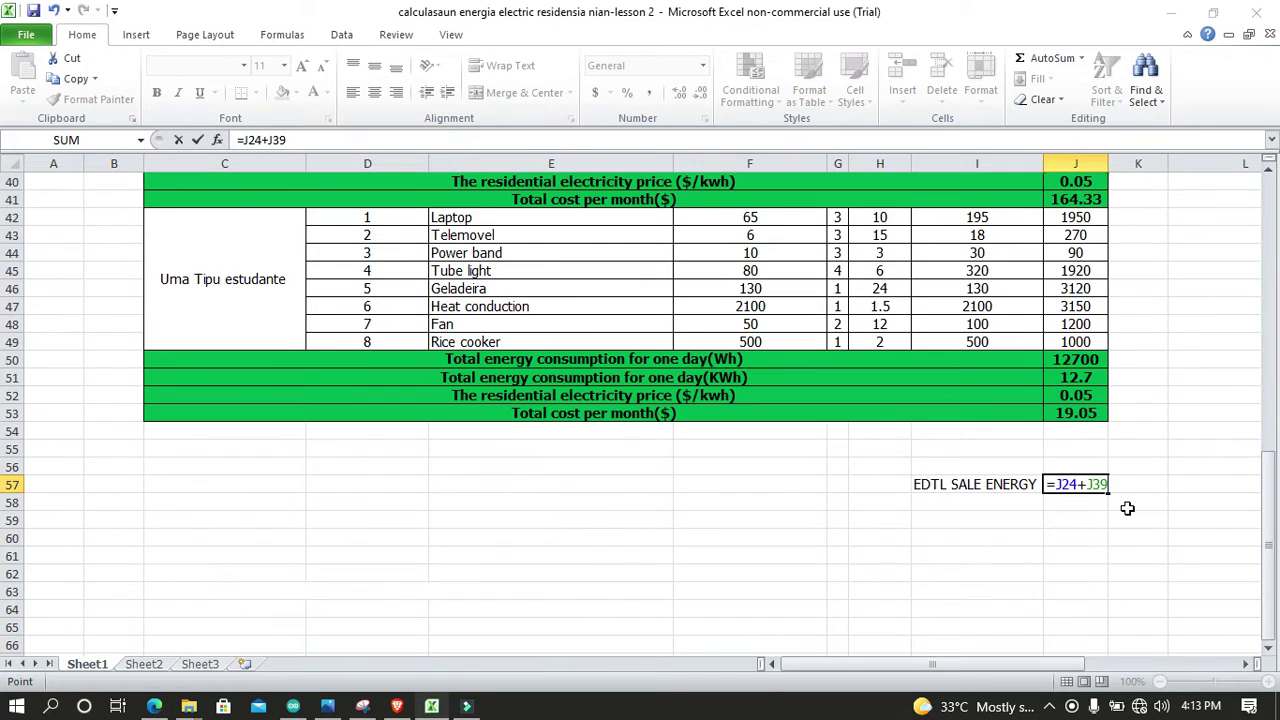
type("+")
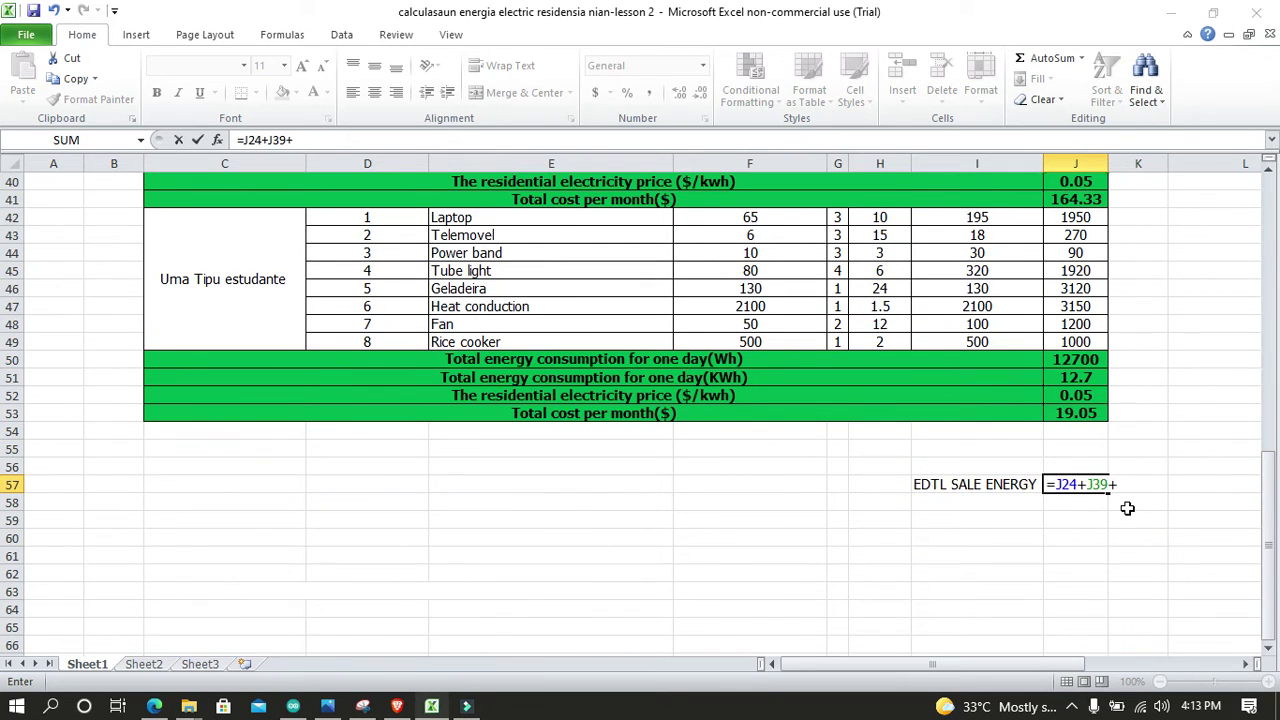
left_click(1092, 380)
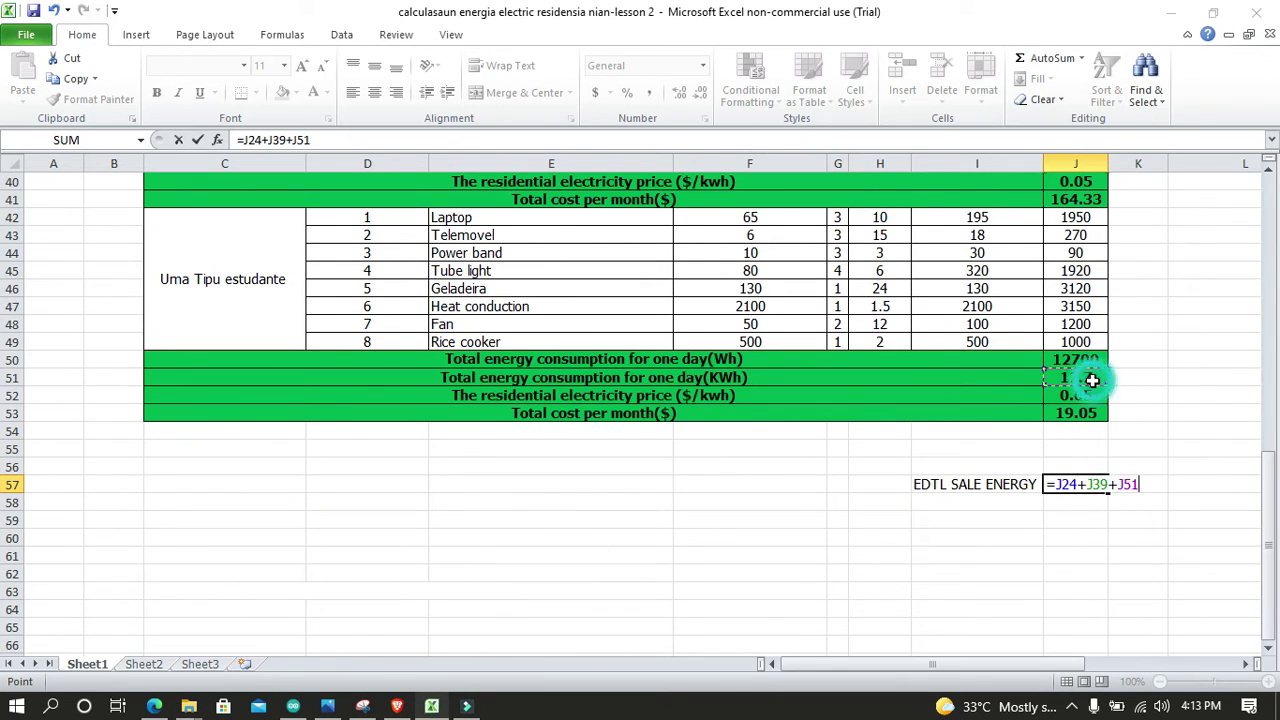
key("Return")
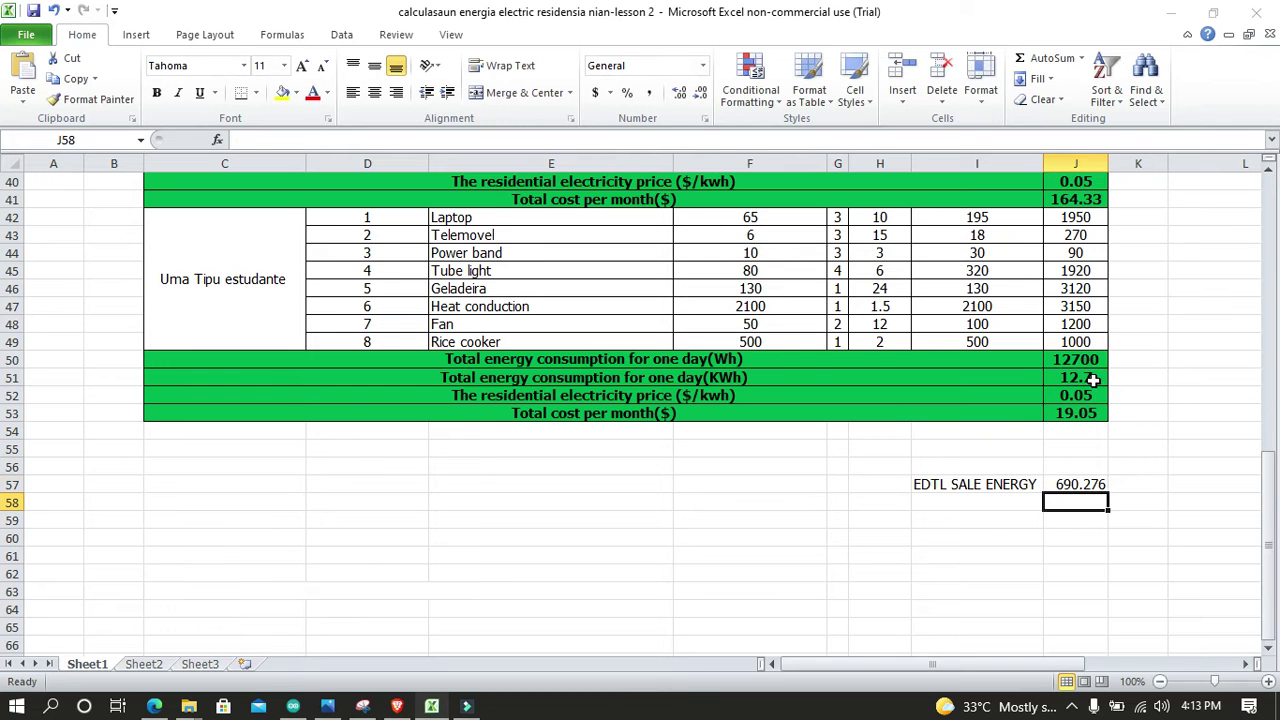
left_click(1092, 484)
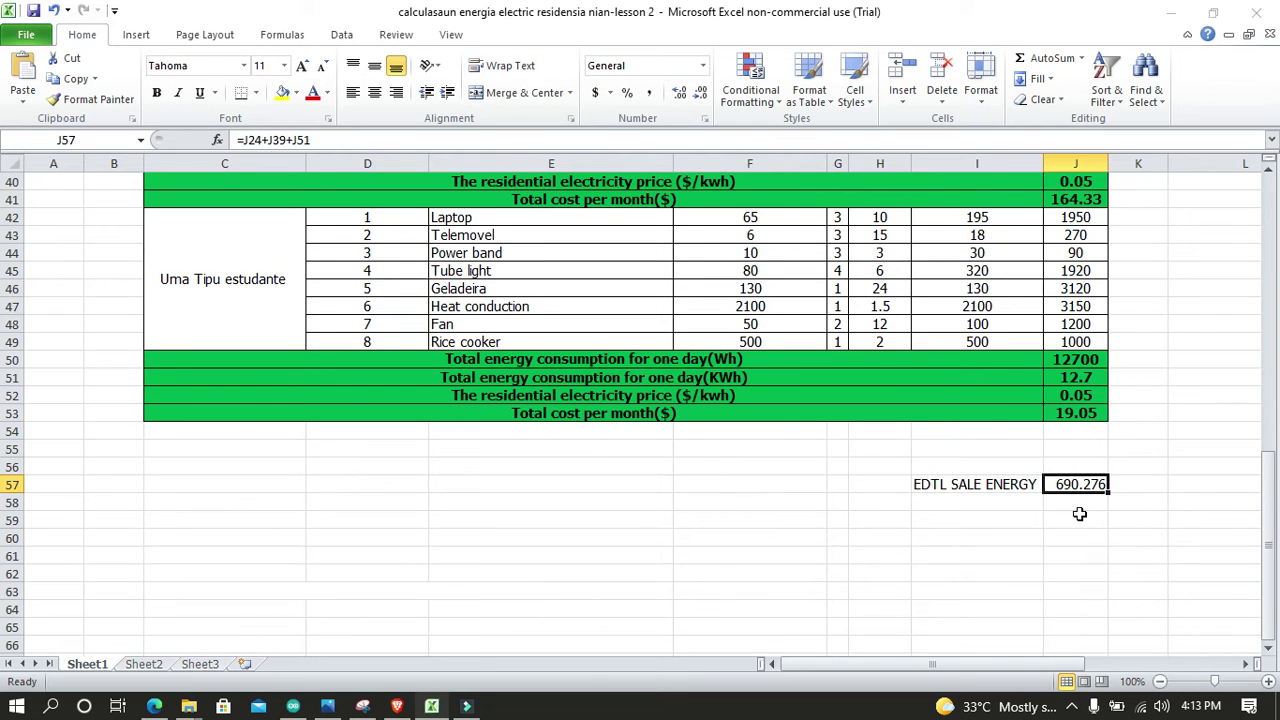
Step: Review the daily KWh totals of the house type tables that feed the EDTL sale energy sum
scroll(1080, 505, "up", 3)
scroll(1075, 520, "down", 3)
scroll(943, 524, "up", 4)
scroll(943, 522, "up", 2)
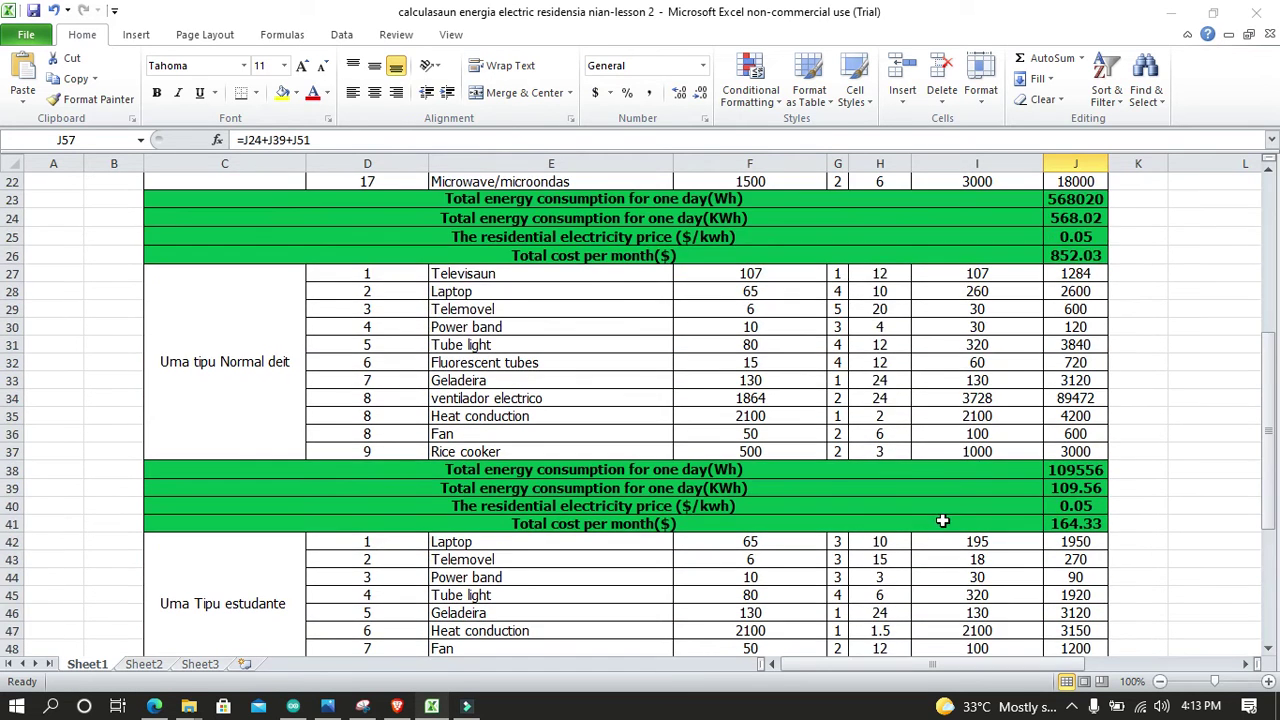
scroll(960, 530, "down", 8)
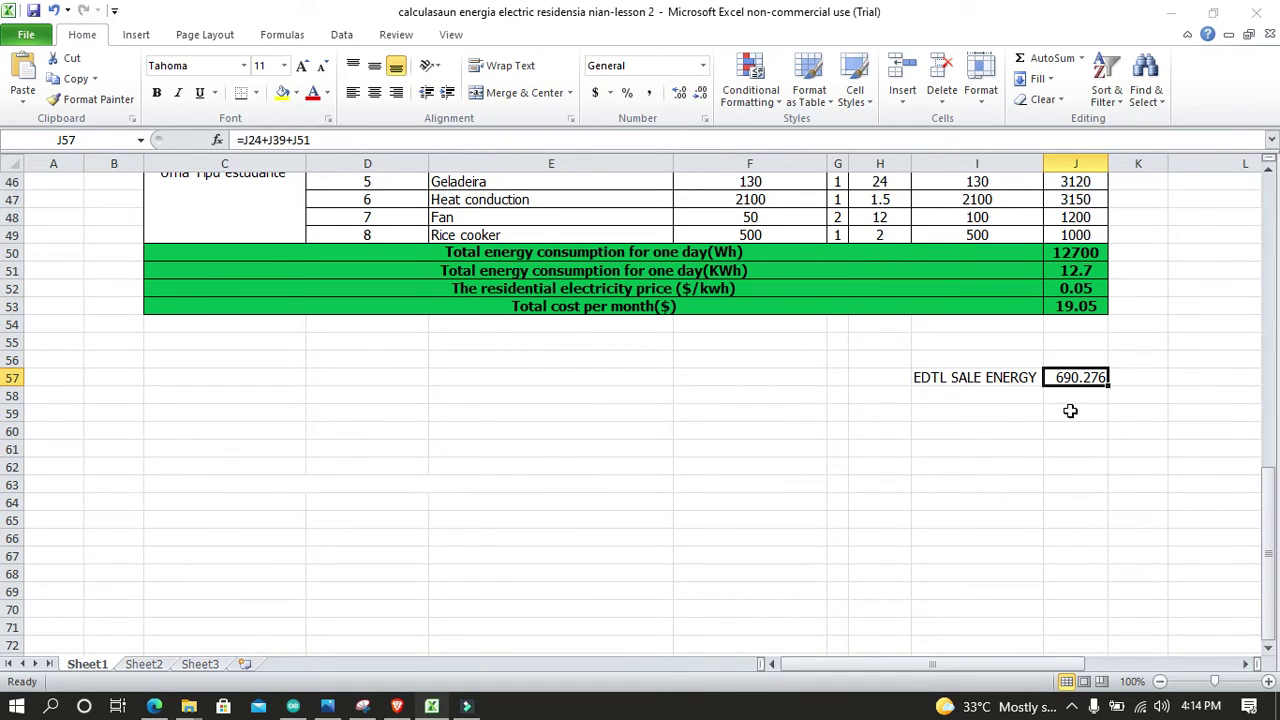
Step: Enter the label TOTAL SALE A MONTH in I58 and fit column I to its text
left_click(981, 397)
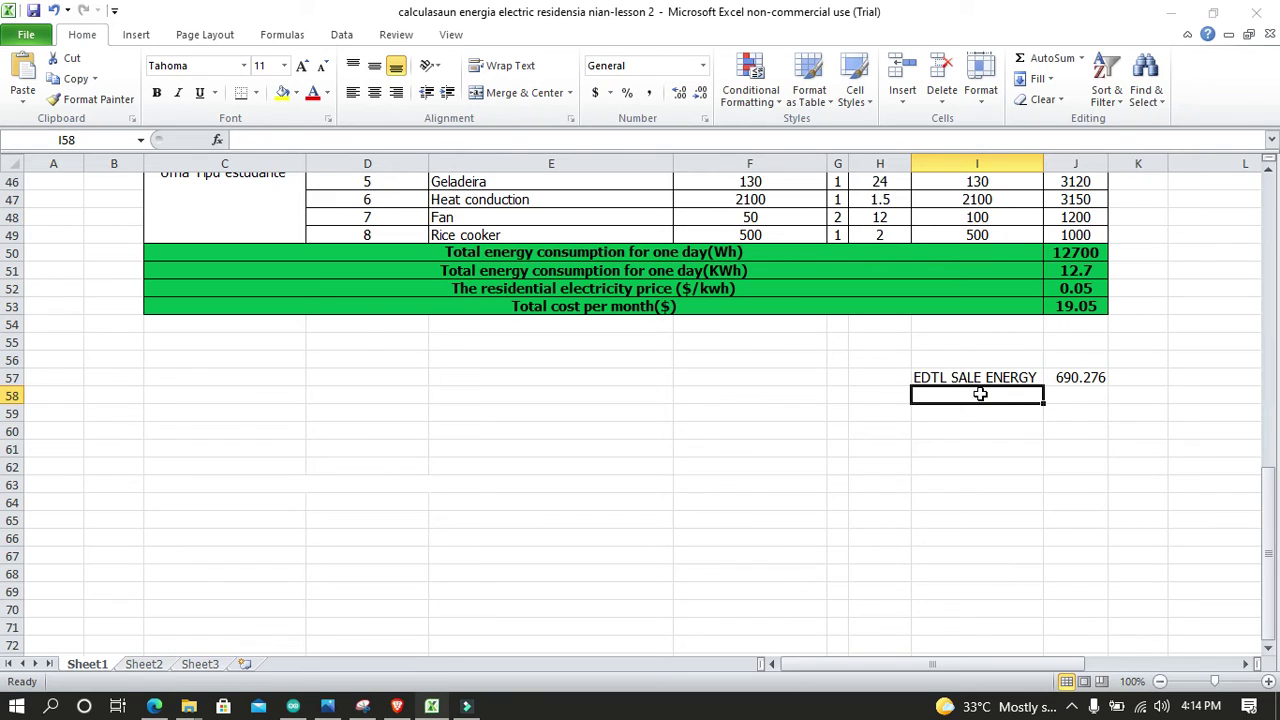
scroll(790, 430, "up", 10)
scroll(790, 430, "up", 5)
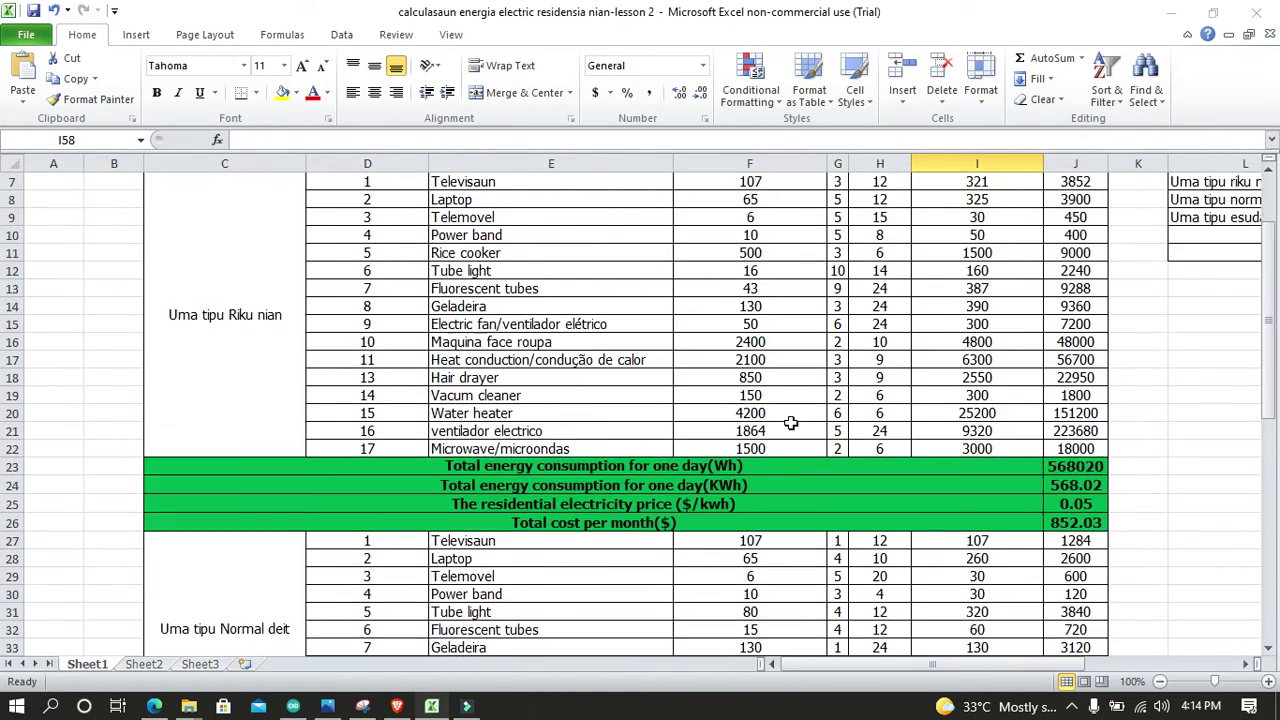
scroll(850, 432, "down", 14)
scroll(959, 543, "down", 4)
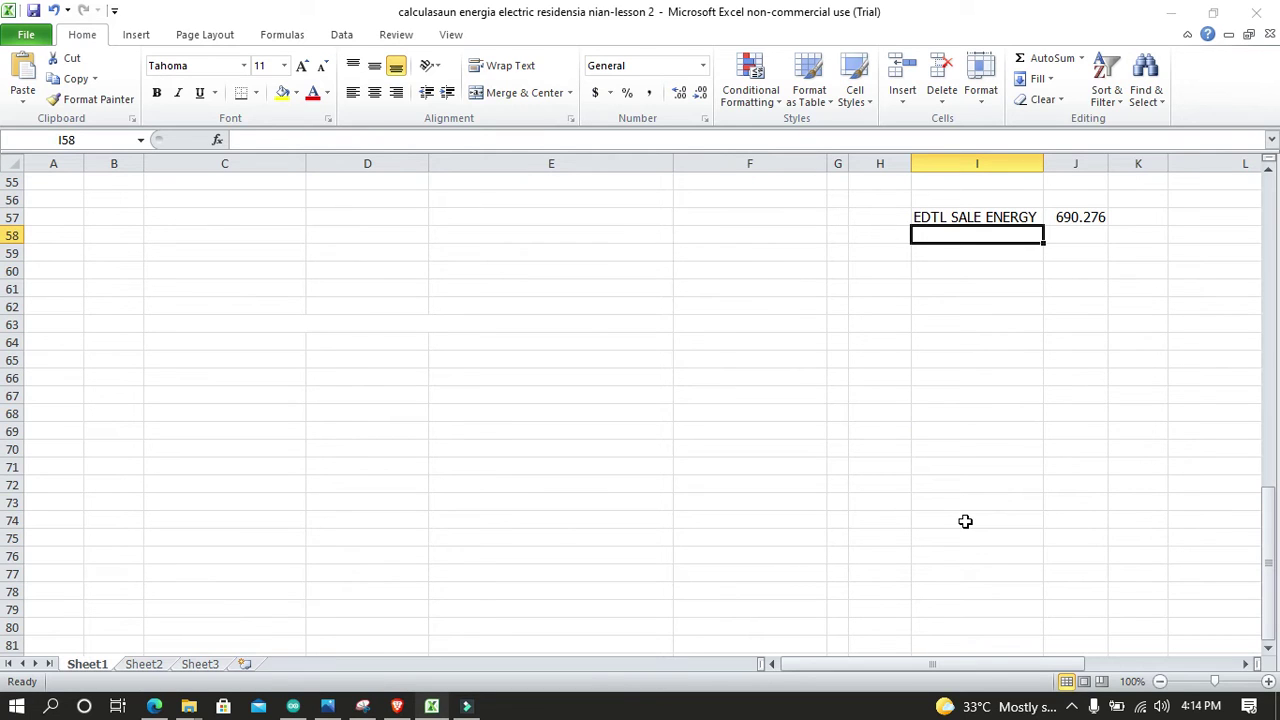
type("TOTAL S")
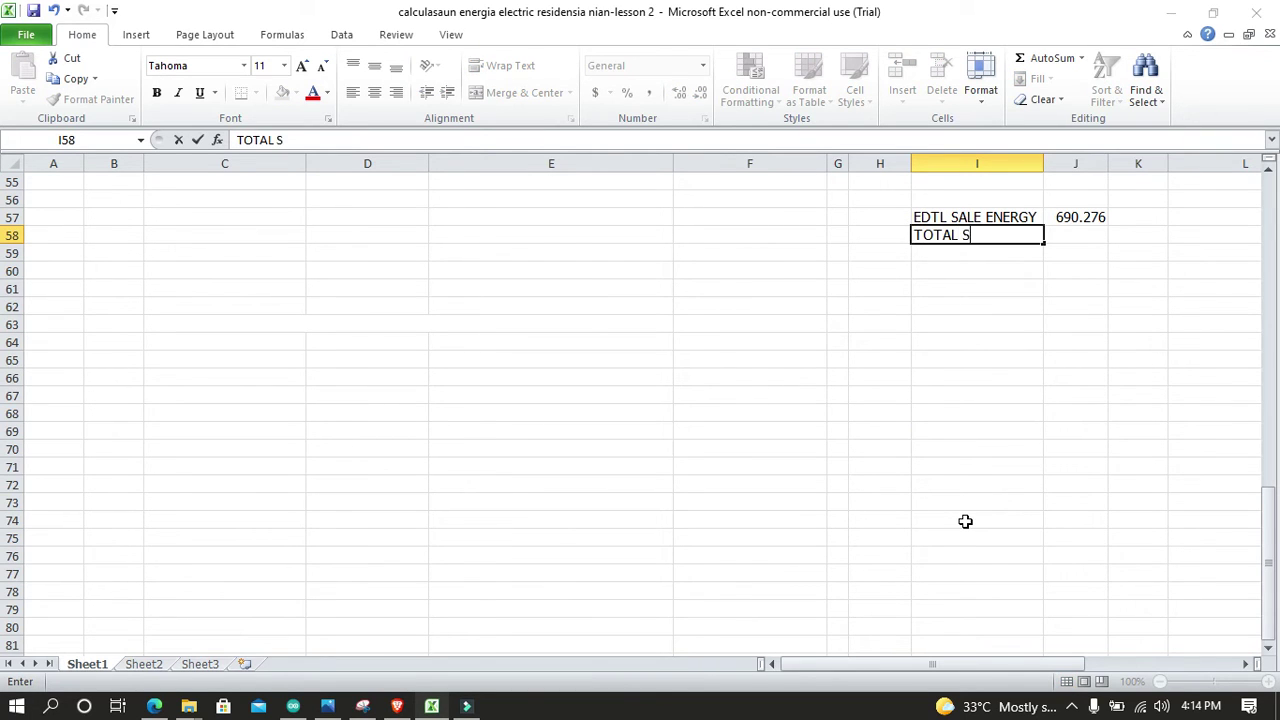
type("ALE A MONTH")
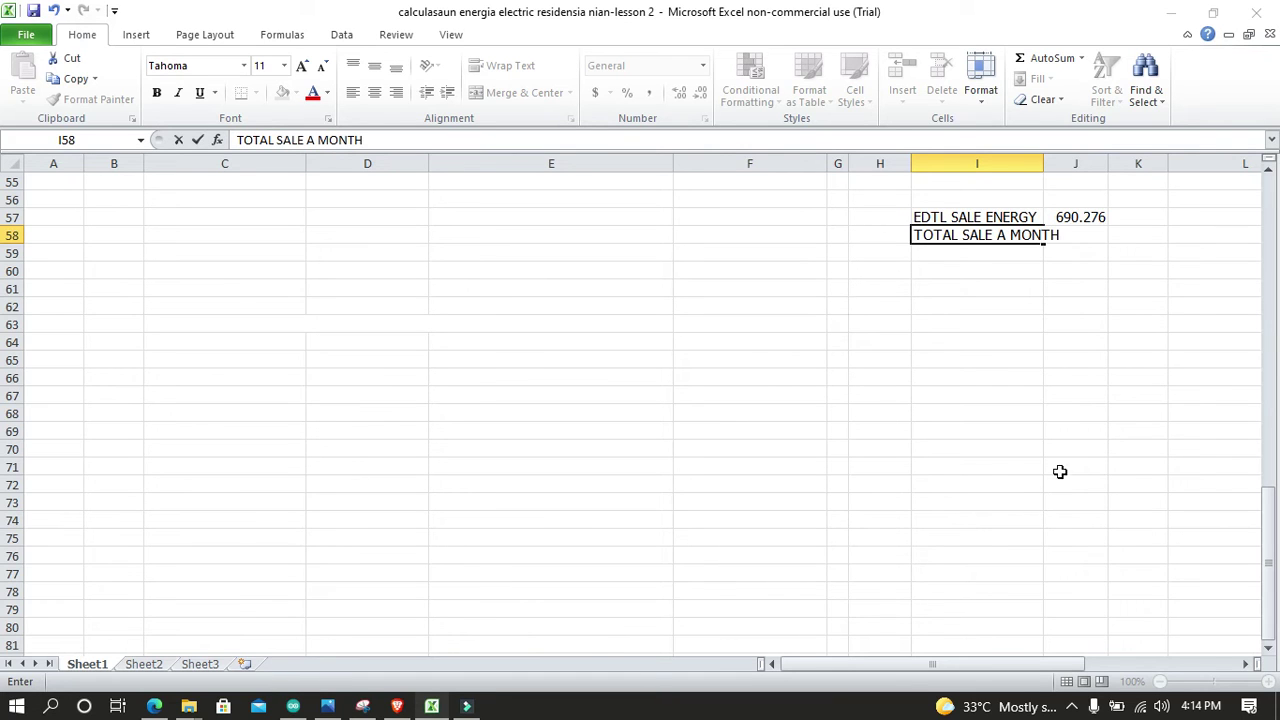
double_click(1044, 163)
left_click(1100, 269)
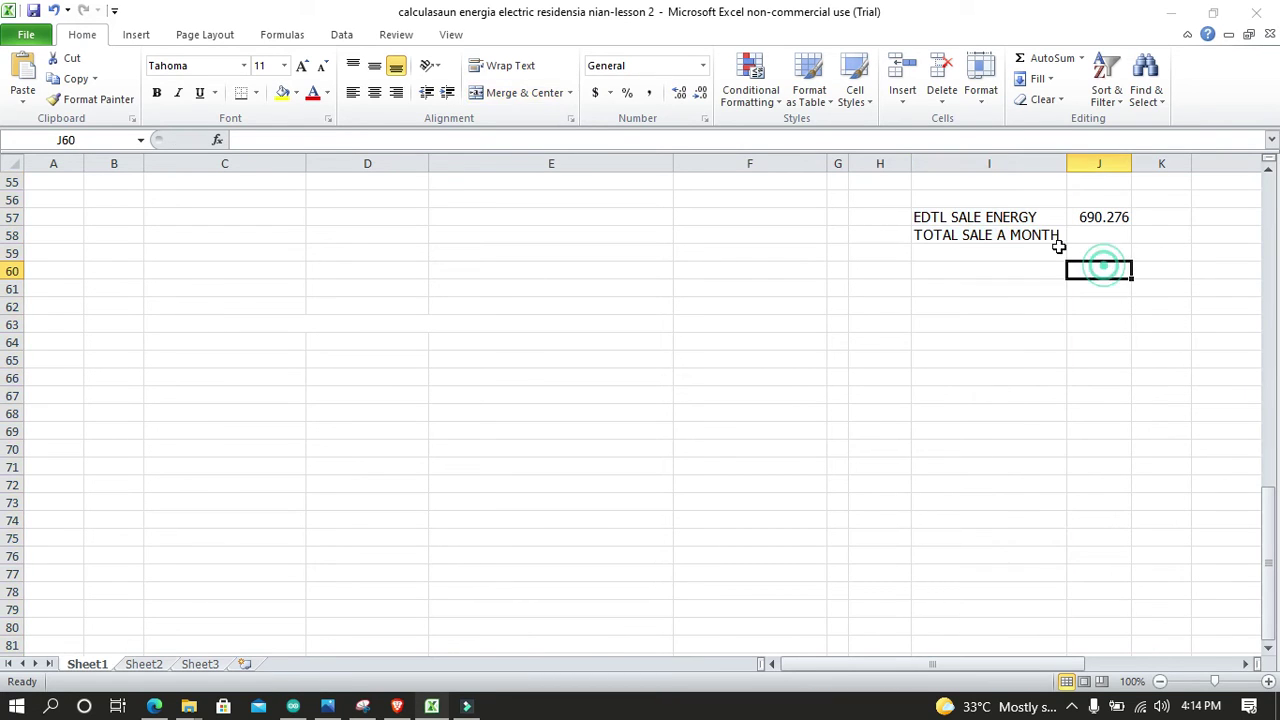
left_click(997, 234)
Step: Calculate the monthly sale in J58 with the formula =J57*0.05*30 and check the entered formula
left_click(1085, 234)
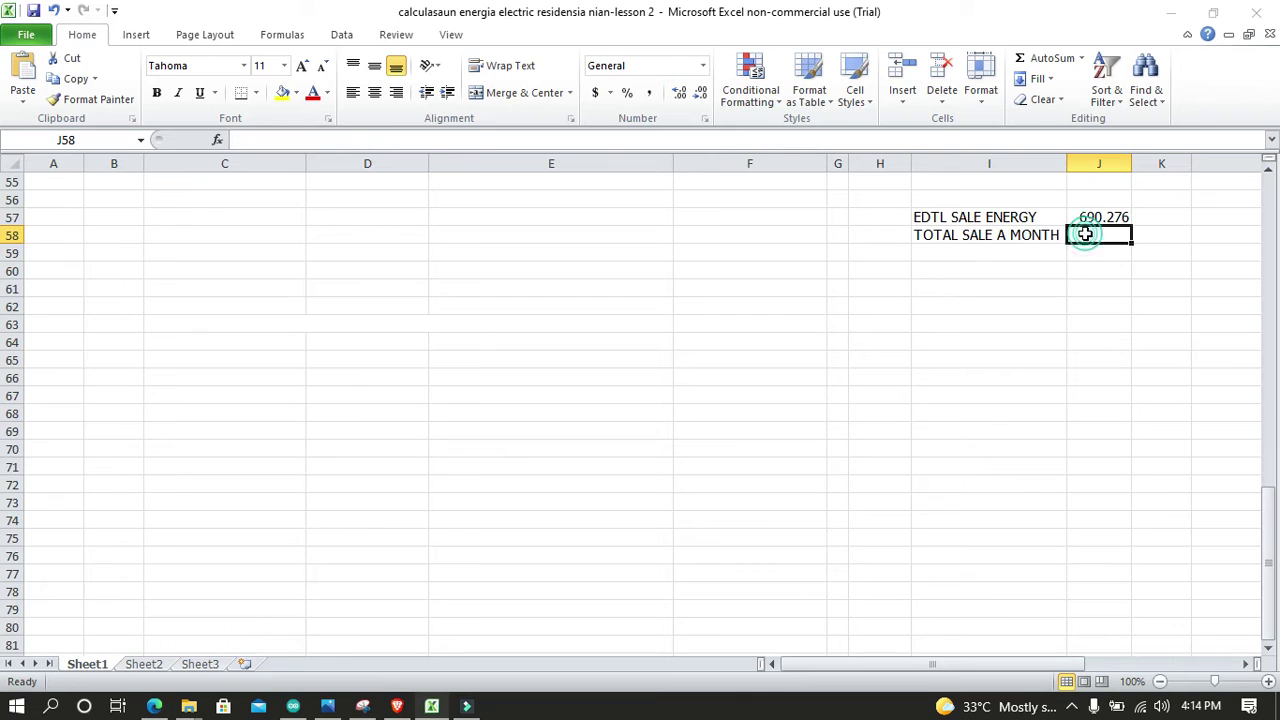
type("=")
left_click(1095, 217)
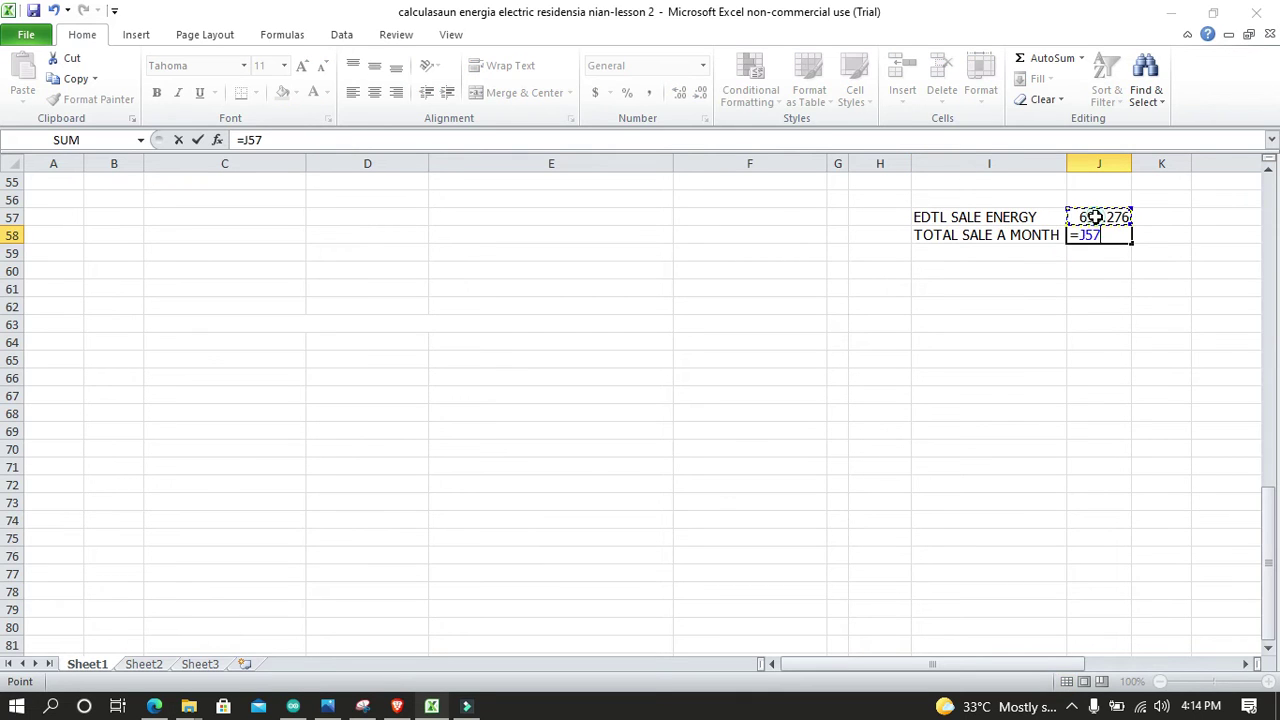
type("*0.05*30")
key("Return")
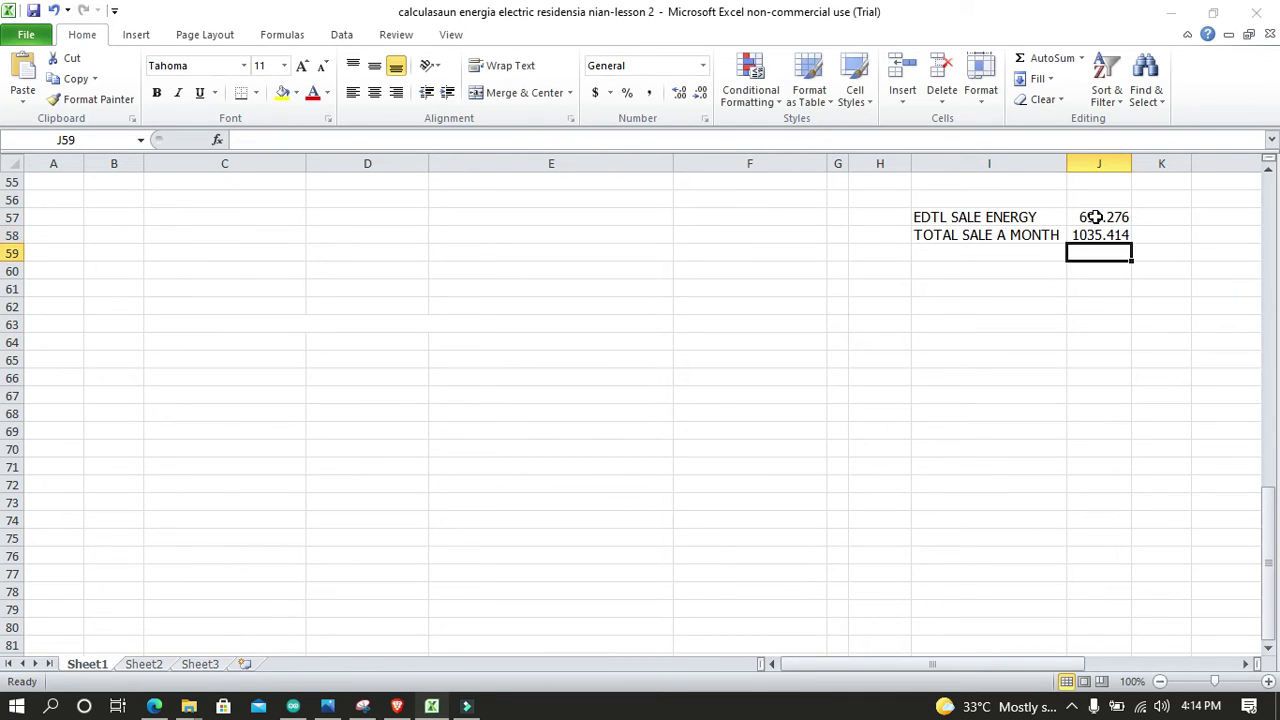
scroll(1166, 329, "up", 3)
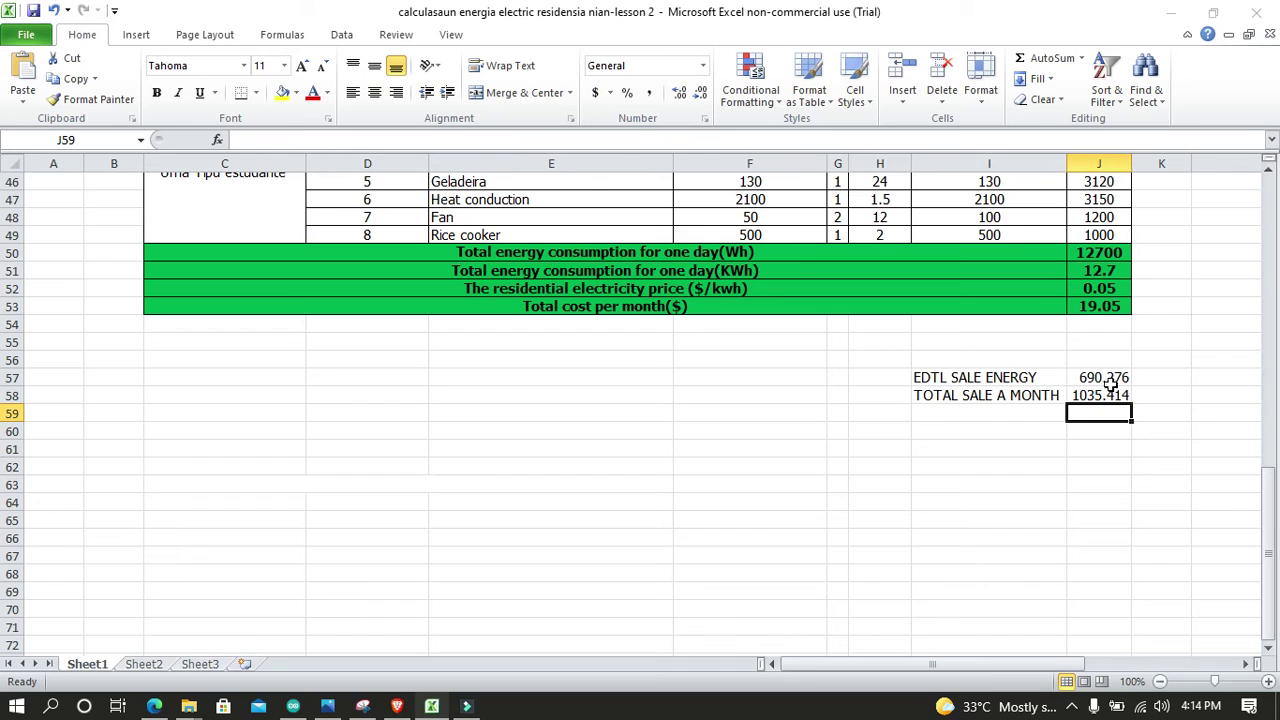
left_click(1110, 393)
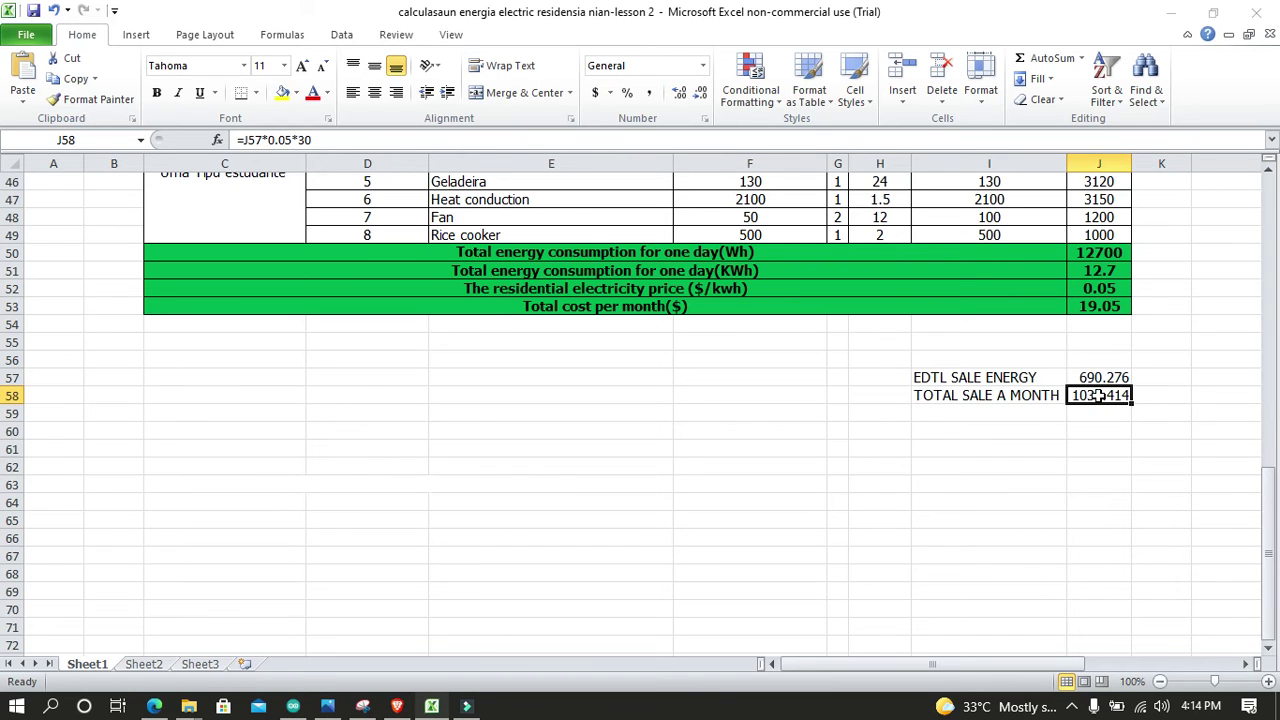
Step: Compare the house type tables' consumption totals and monthly costs with the total monthly sale
scroll(1116, 416, "up", 4)
scroll(1119, 420, "down", 4)
scroll(871, 426, "up", 13)
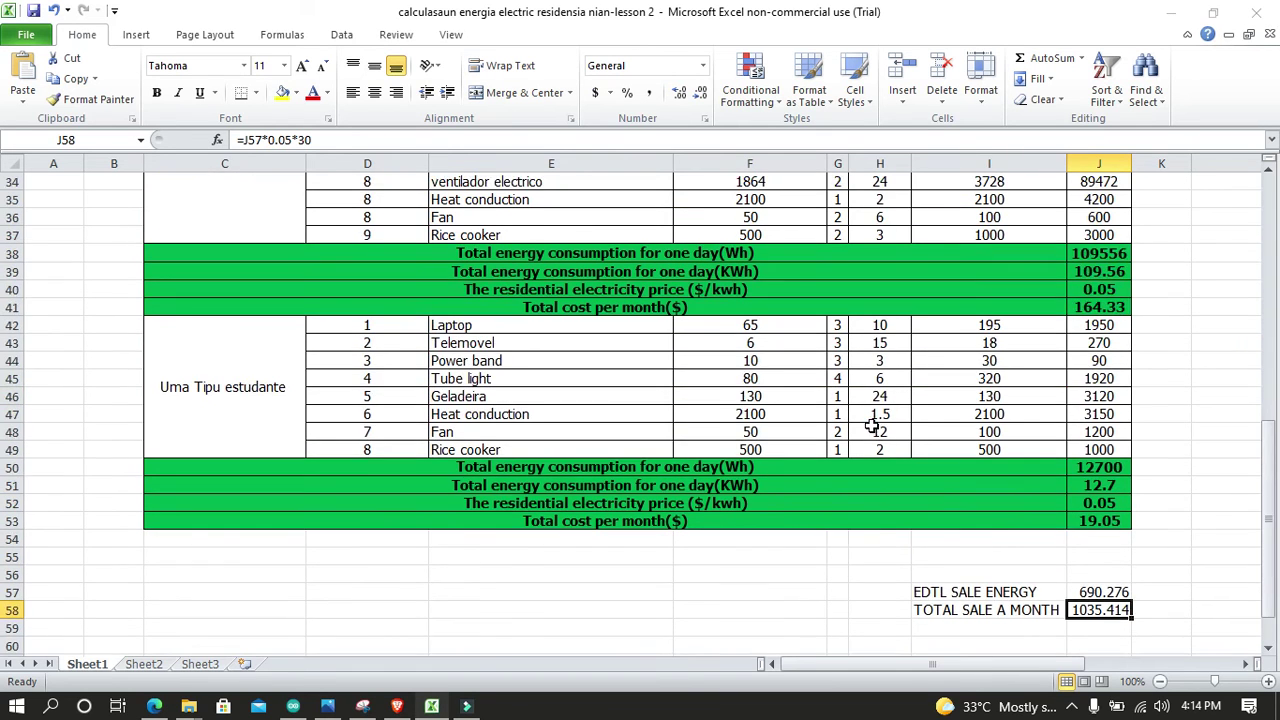
scroll(871, 426, "up", 2)
scroll(836, 392, "down", 9)
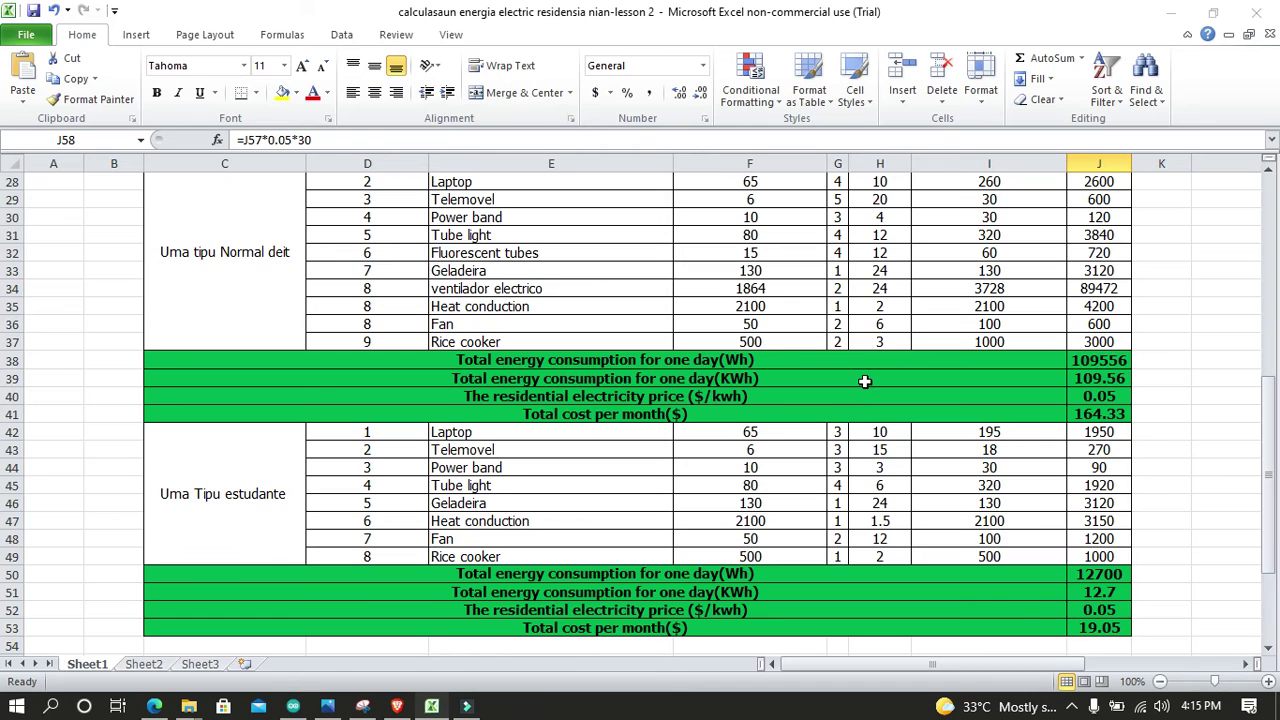
scroll(865, 392, "down", 8)
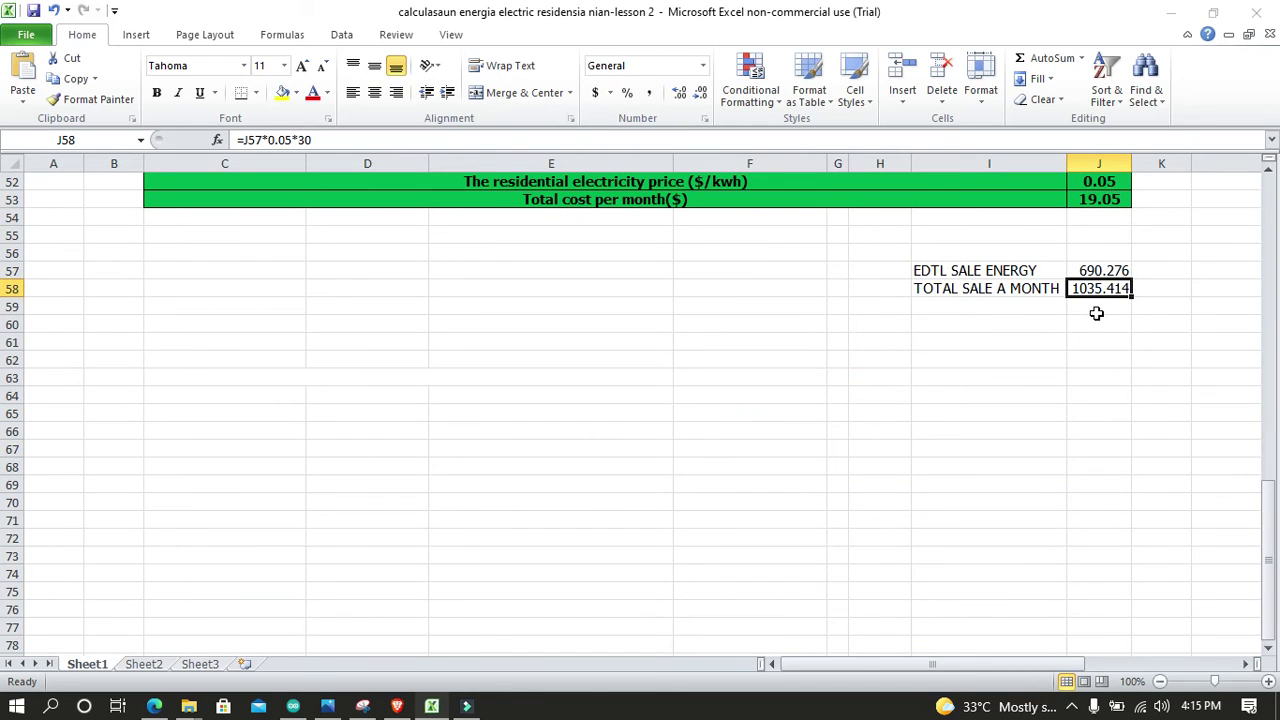
Step: Multiply the total monthly sale by 50 in J59 with the formula =J58*50
left_click(1096, 313)
type("=")
left_click(1080, 288)
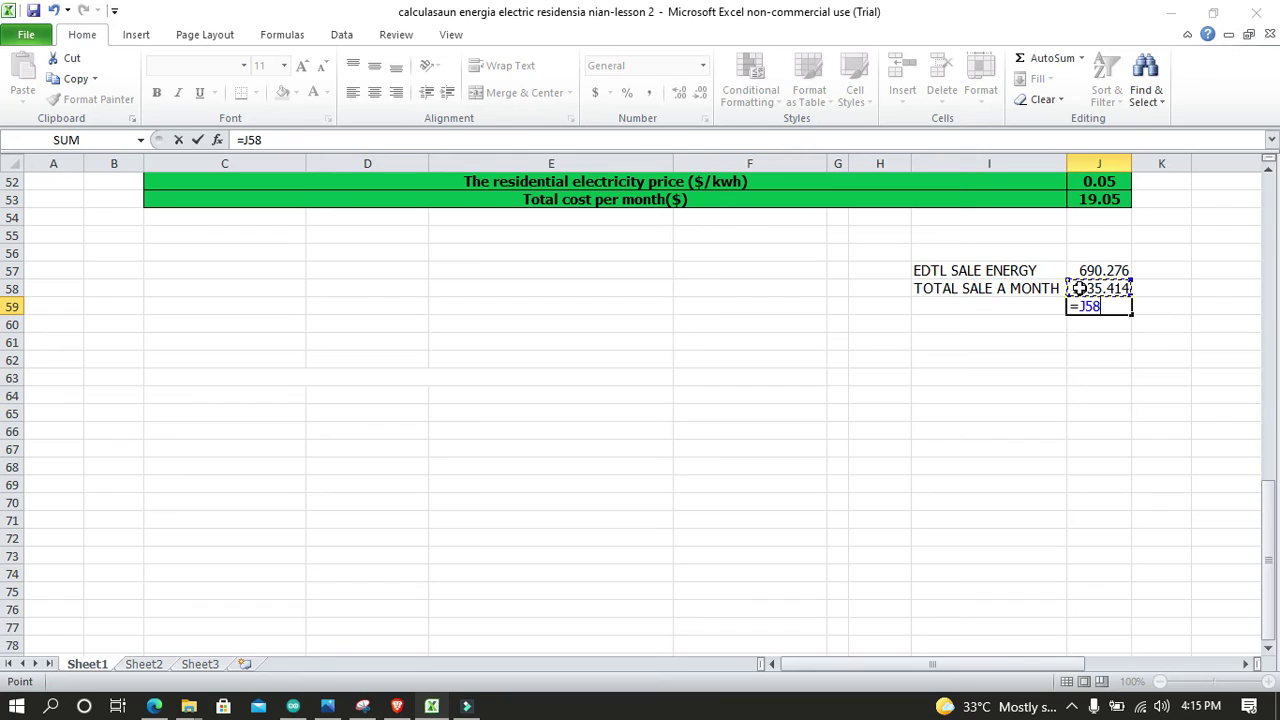
type("*50")
key("Return")
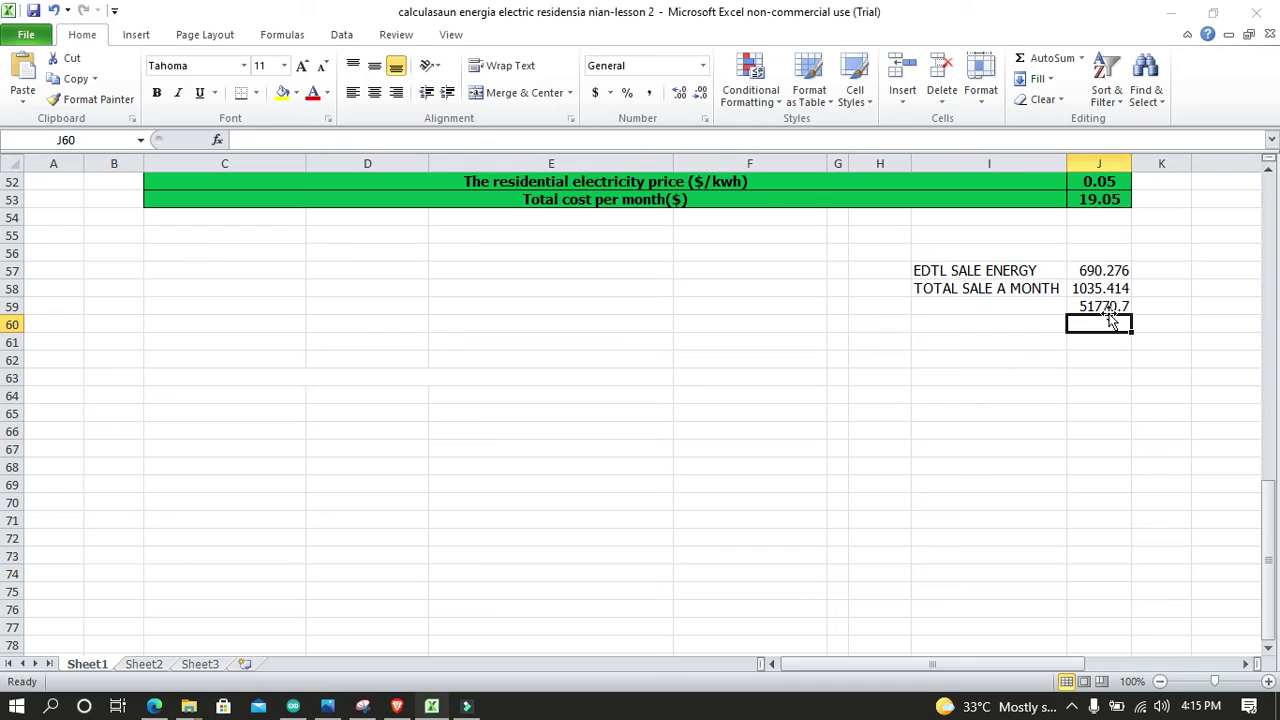
Step: Change the multiplier in J59 to 500 so the formula reads =J58*500, and inspect the cell
left_click(1104, 306)
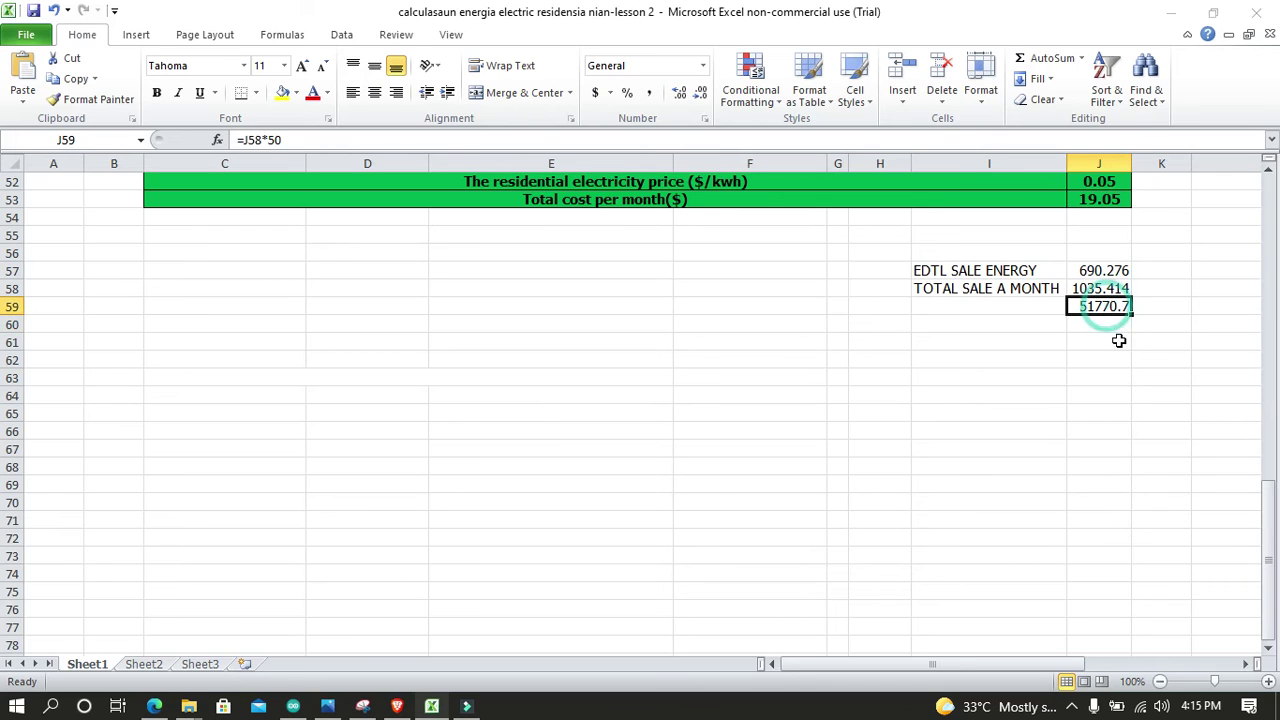
left_click(328, 142)
type("0")
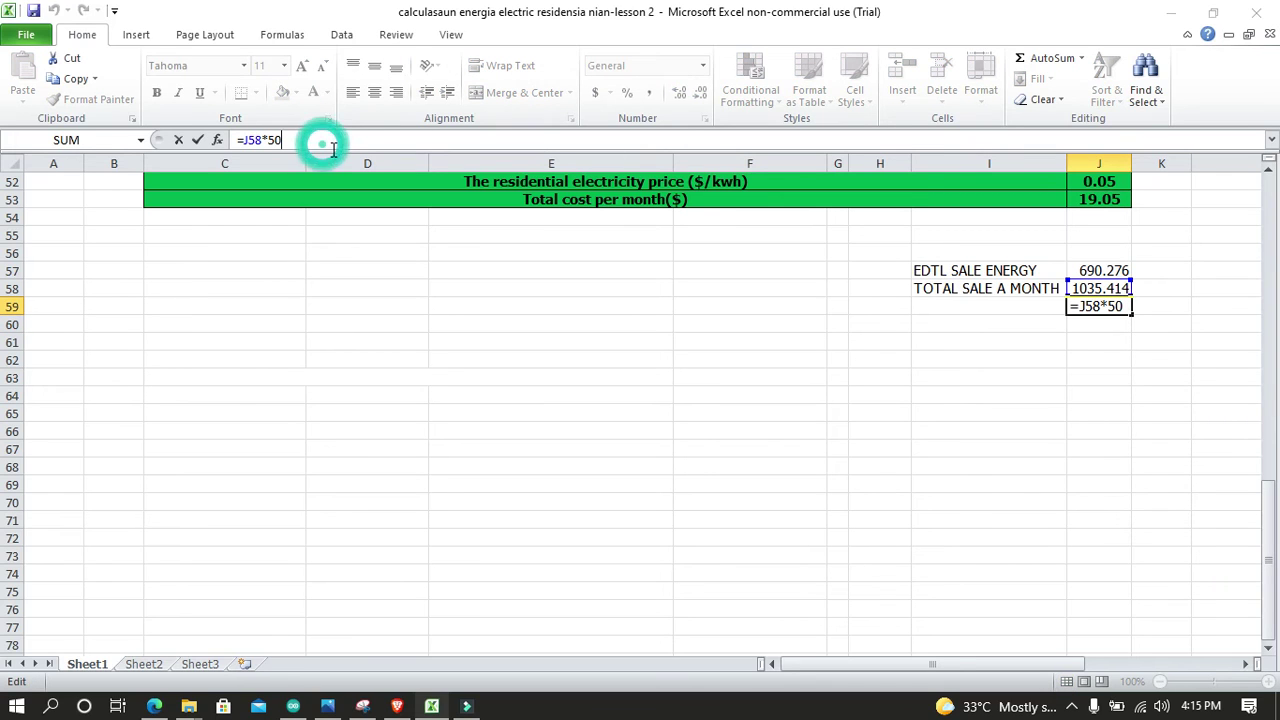
key("Return")
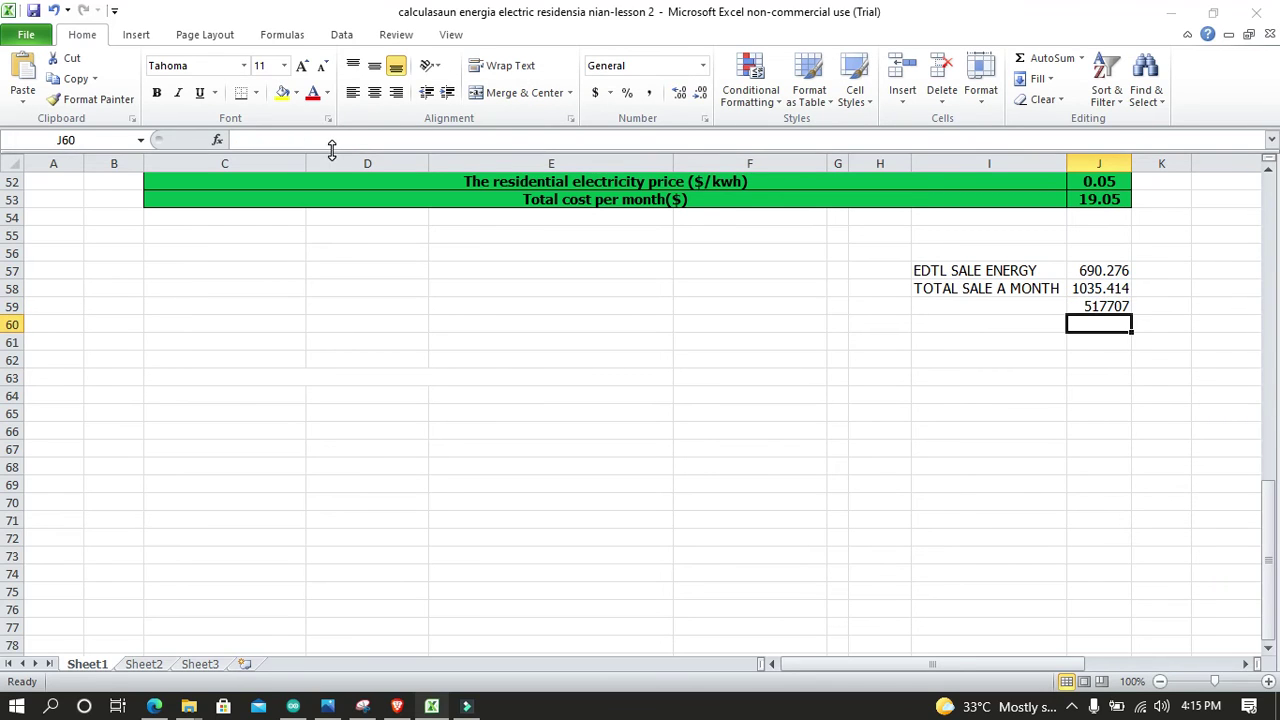
left_click(1095, 307)
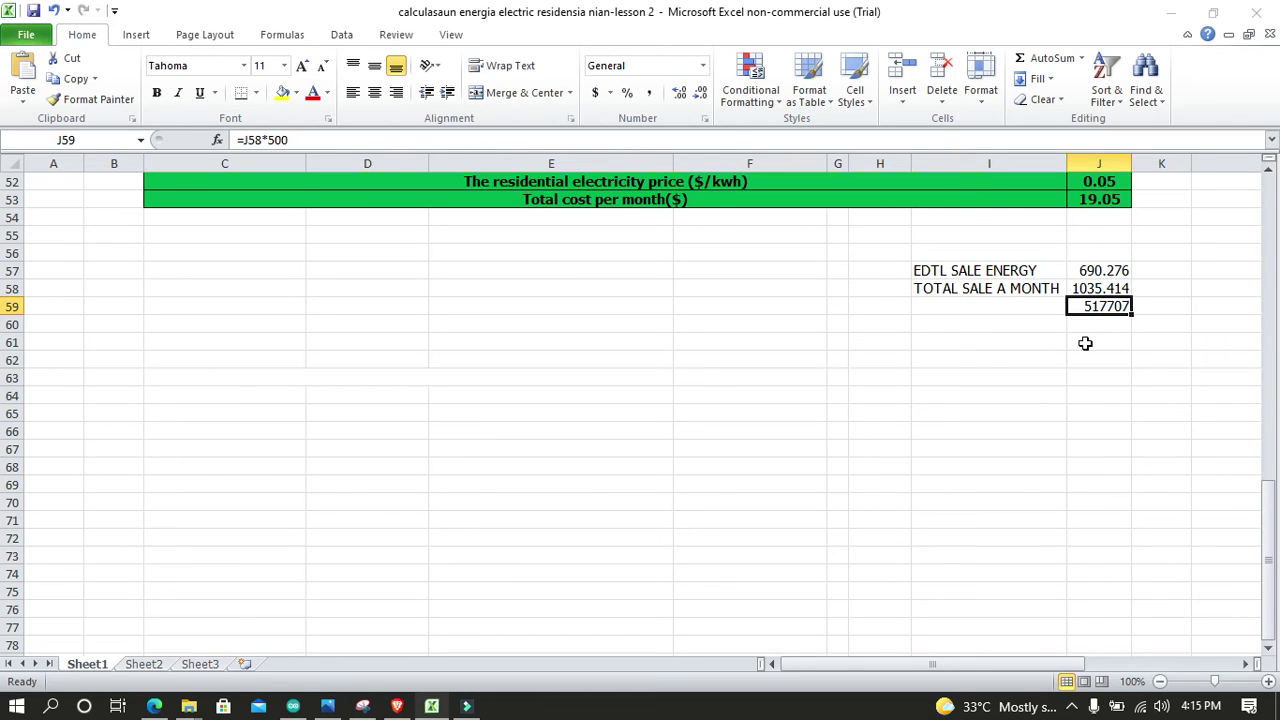
Step: Examine the multiplied monthly sale and its formula in J59 alongside the adjacent label cell I59
left_click(1006, 305)
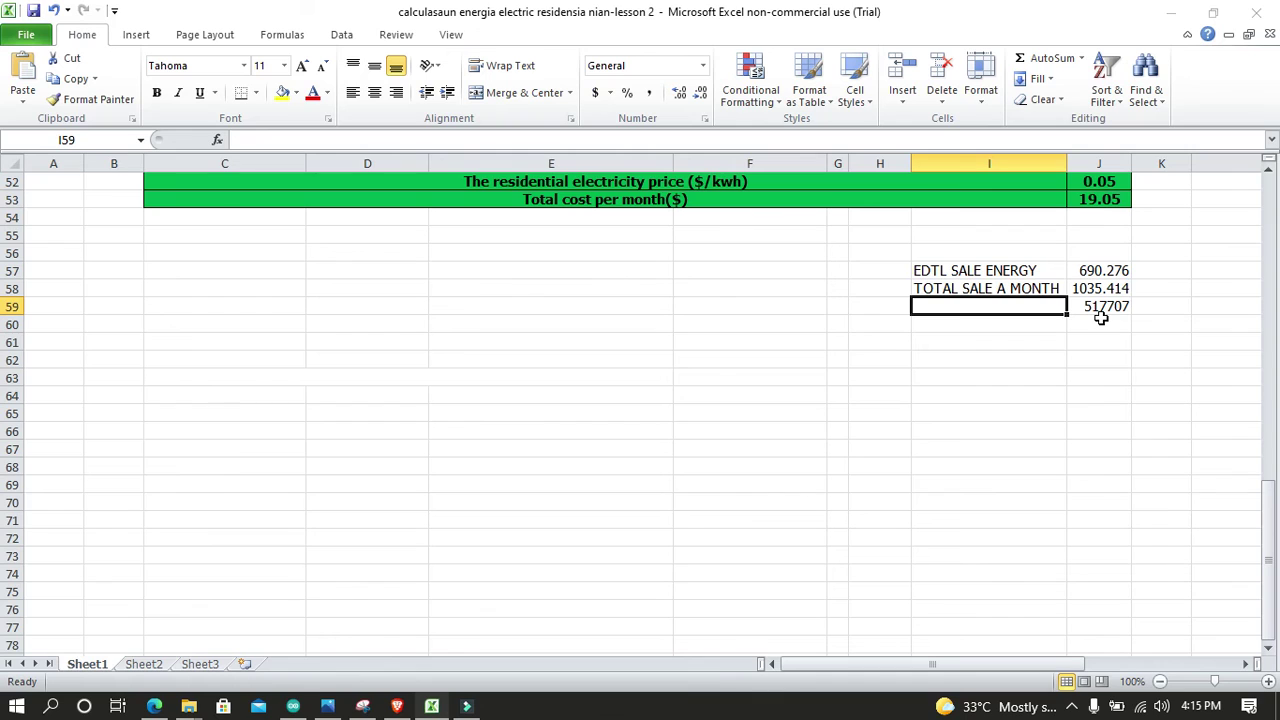
left_click(1102, 308)
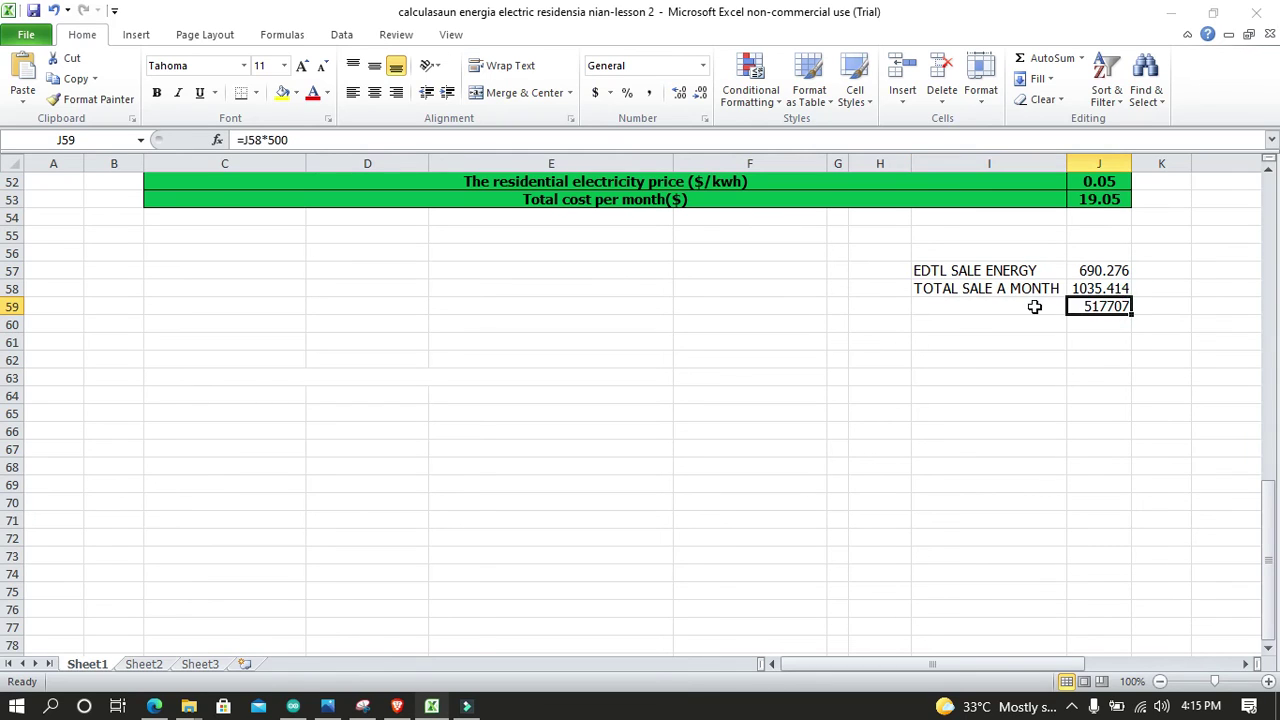
left_click(1034, 309)
left_click(1110, 307)
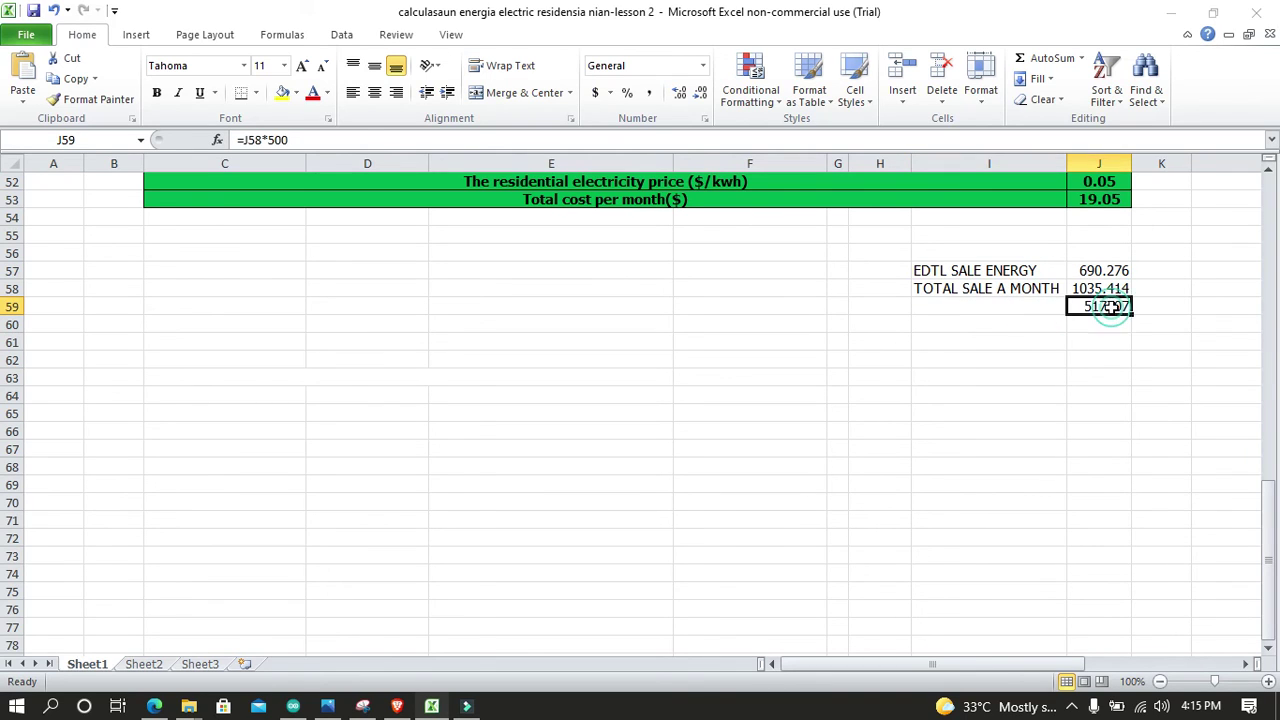
left_click(994, 305)
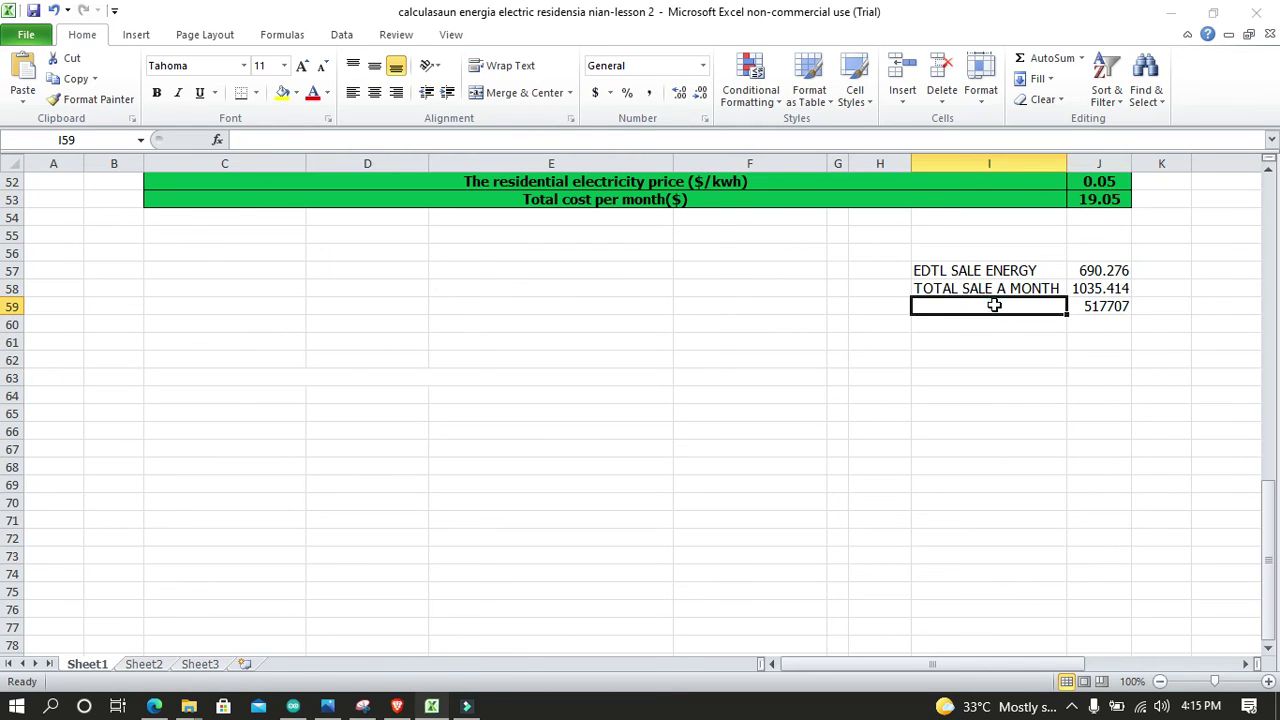
left_click(1081, 310)
left_click(1027, 310)
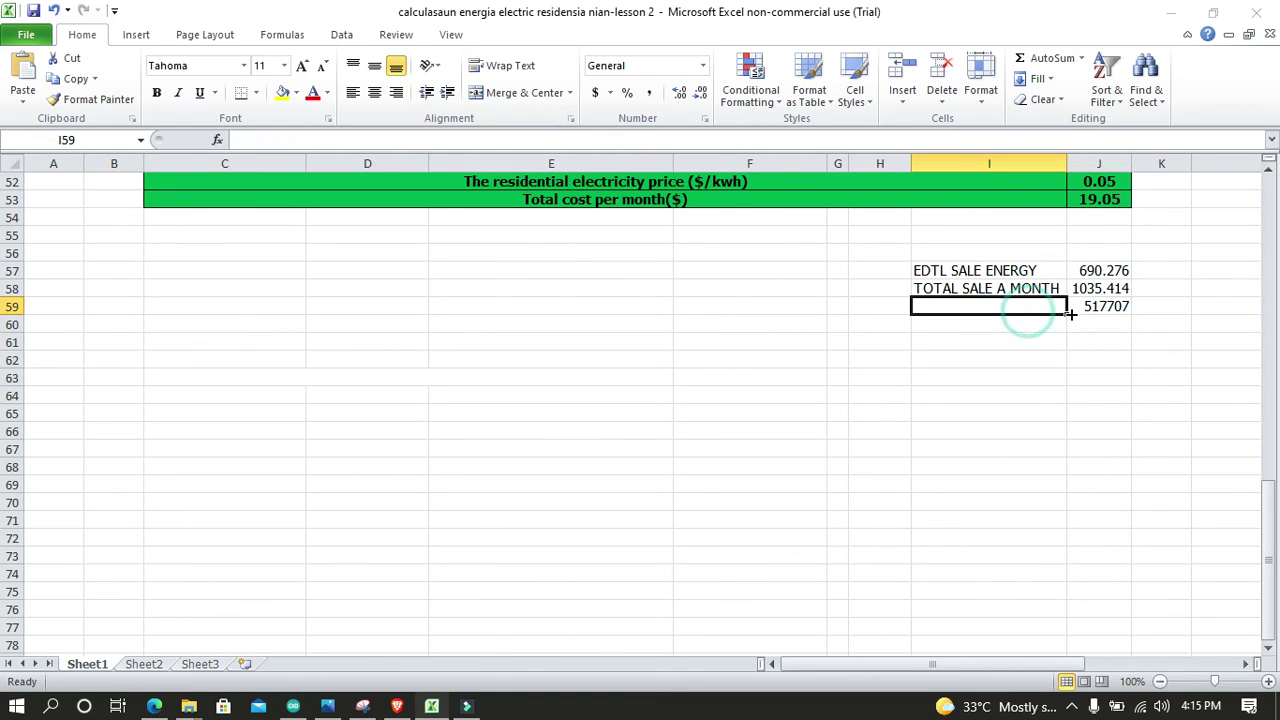
left_click(1088, 308)
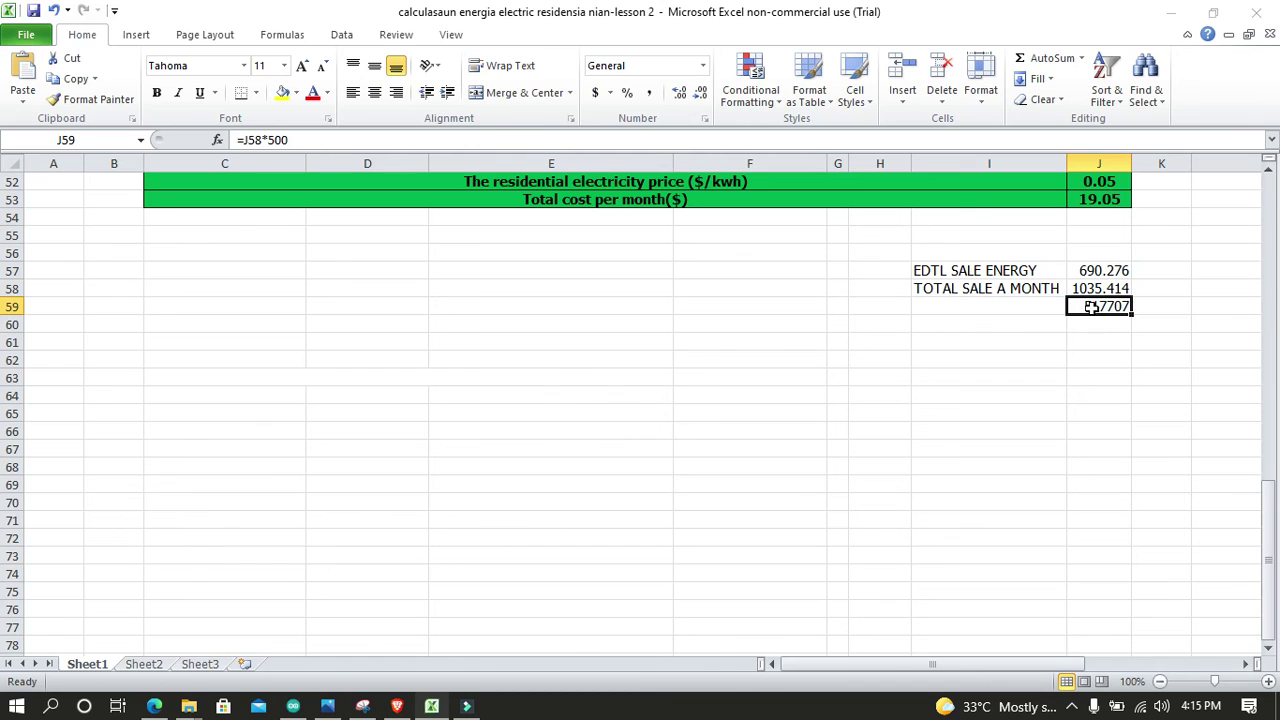
left_click(1105, 312)
Step: Review the three house type tables' daily energy consumption and monthly costs against the sale calculations in J57 to J59
scroll(1102, 334, "up", 3)
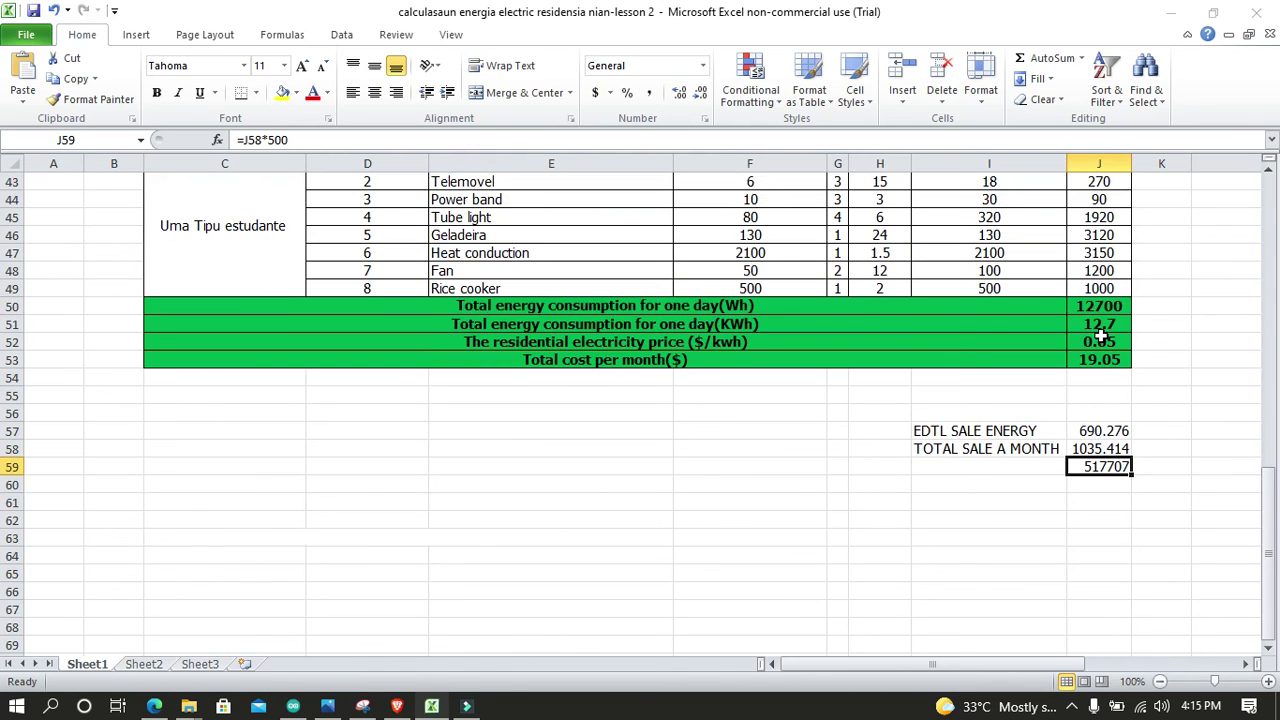
scroll(1101, 336, "up", 4)
scroll(1100, 332, "up", 10)
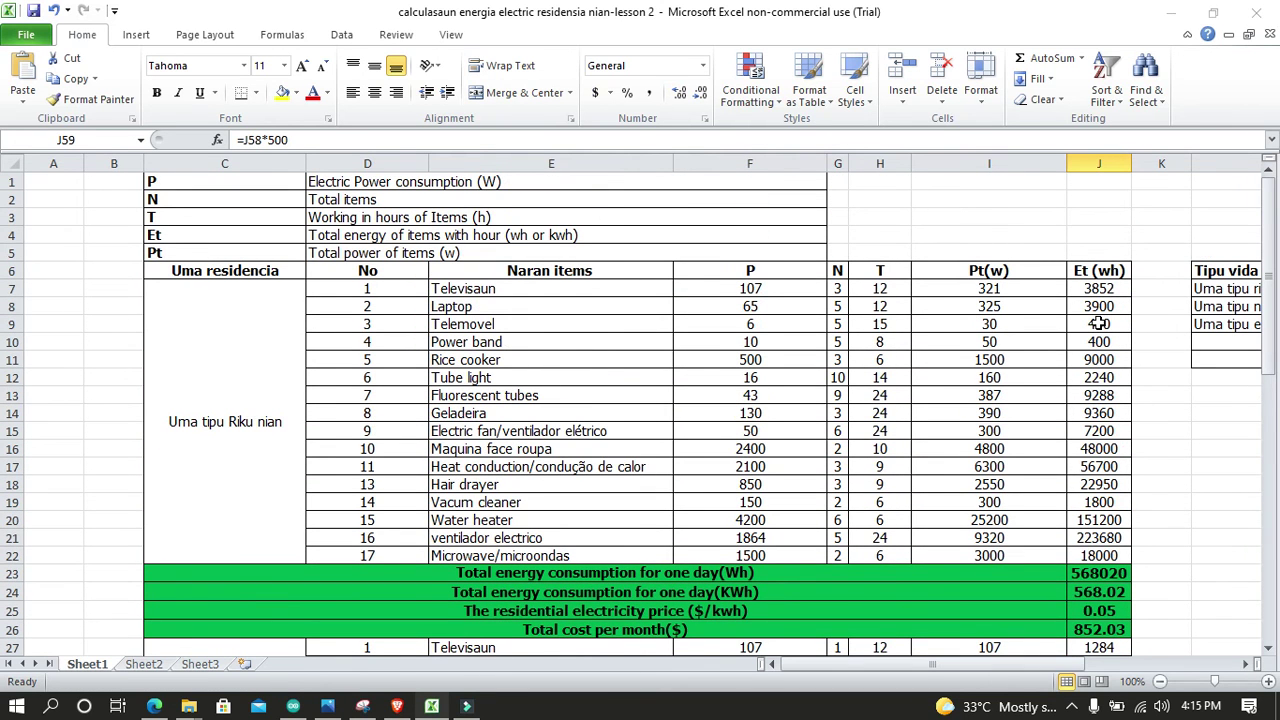
scroll(1098, 330, "down", 15)
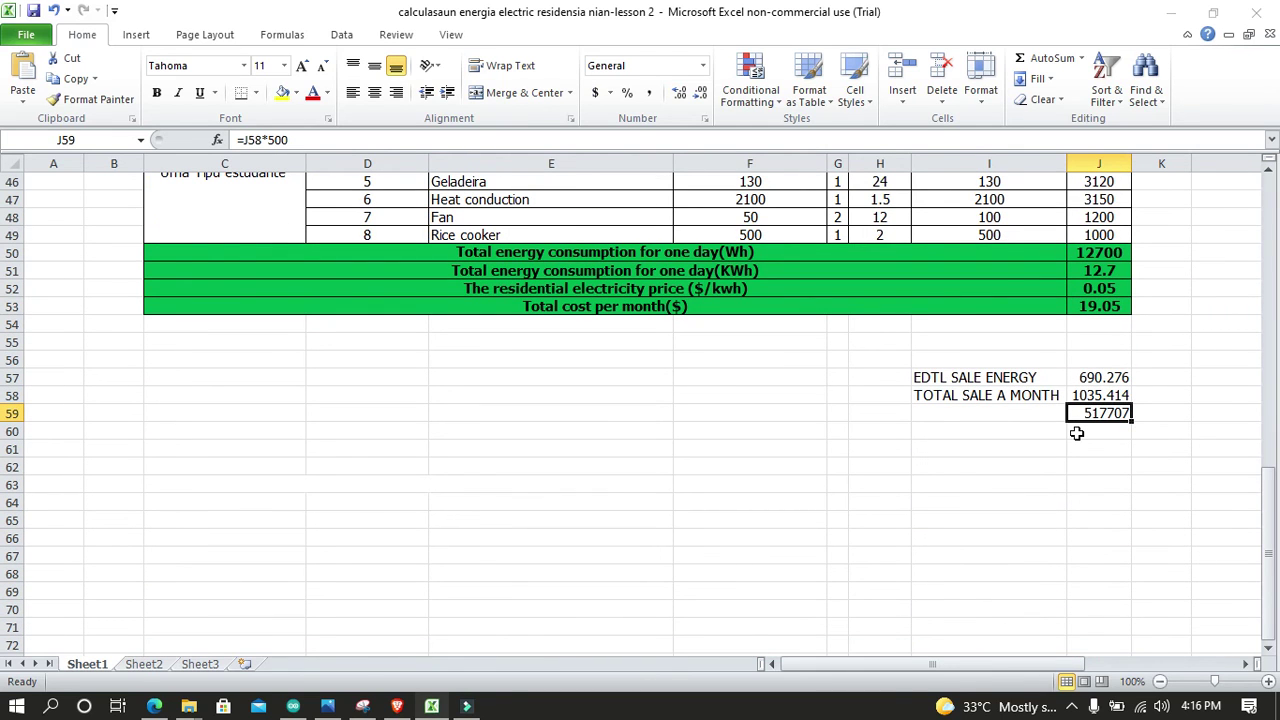
scroll(1076, 432, "up", 15)
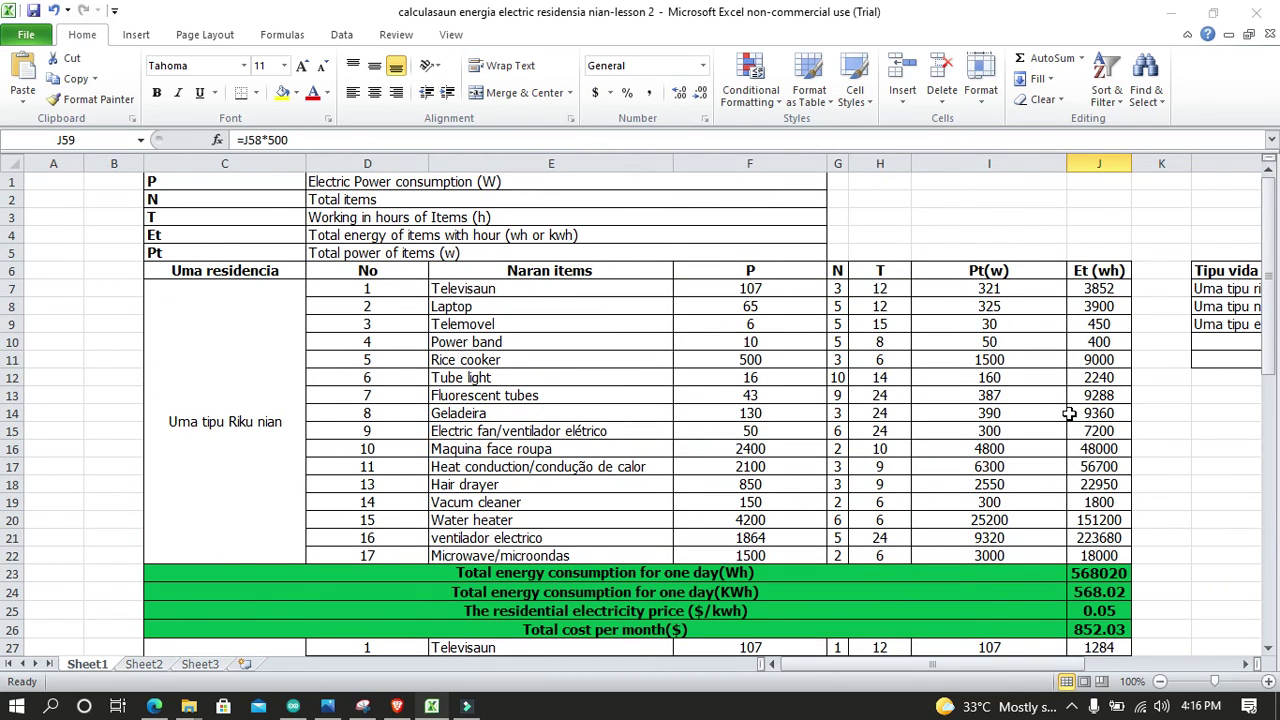
scroll(1074, 405, "down", 2)
scroll(1074, 405, "down", 2)
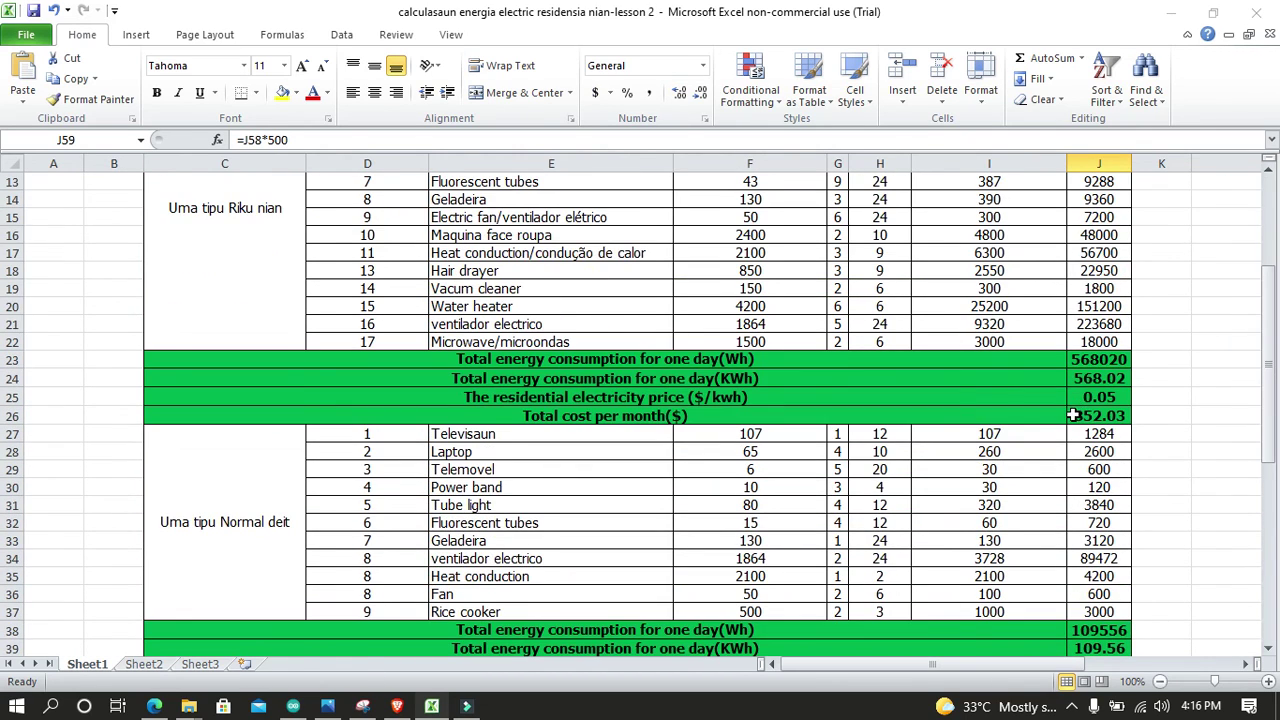
scroll(1072, 414, "up", 4)
Step: Switch to the Filmora 9 video editor
left_click(466, 706)
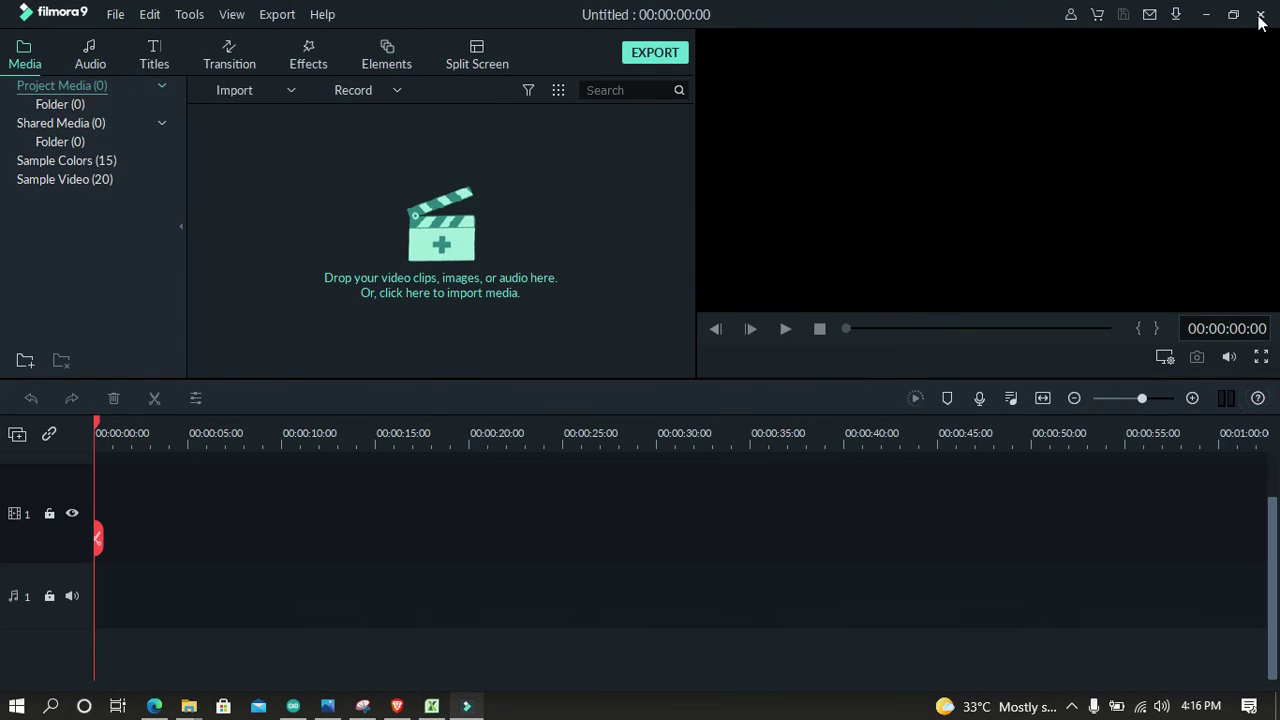